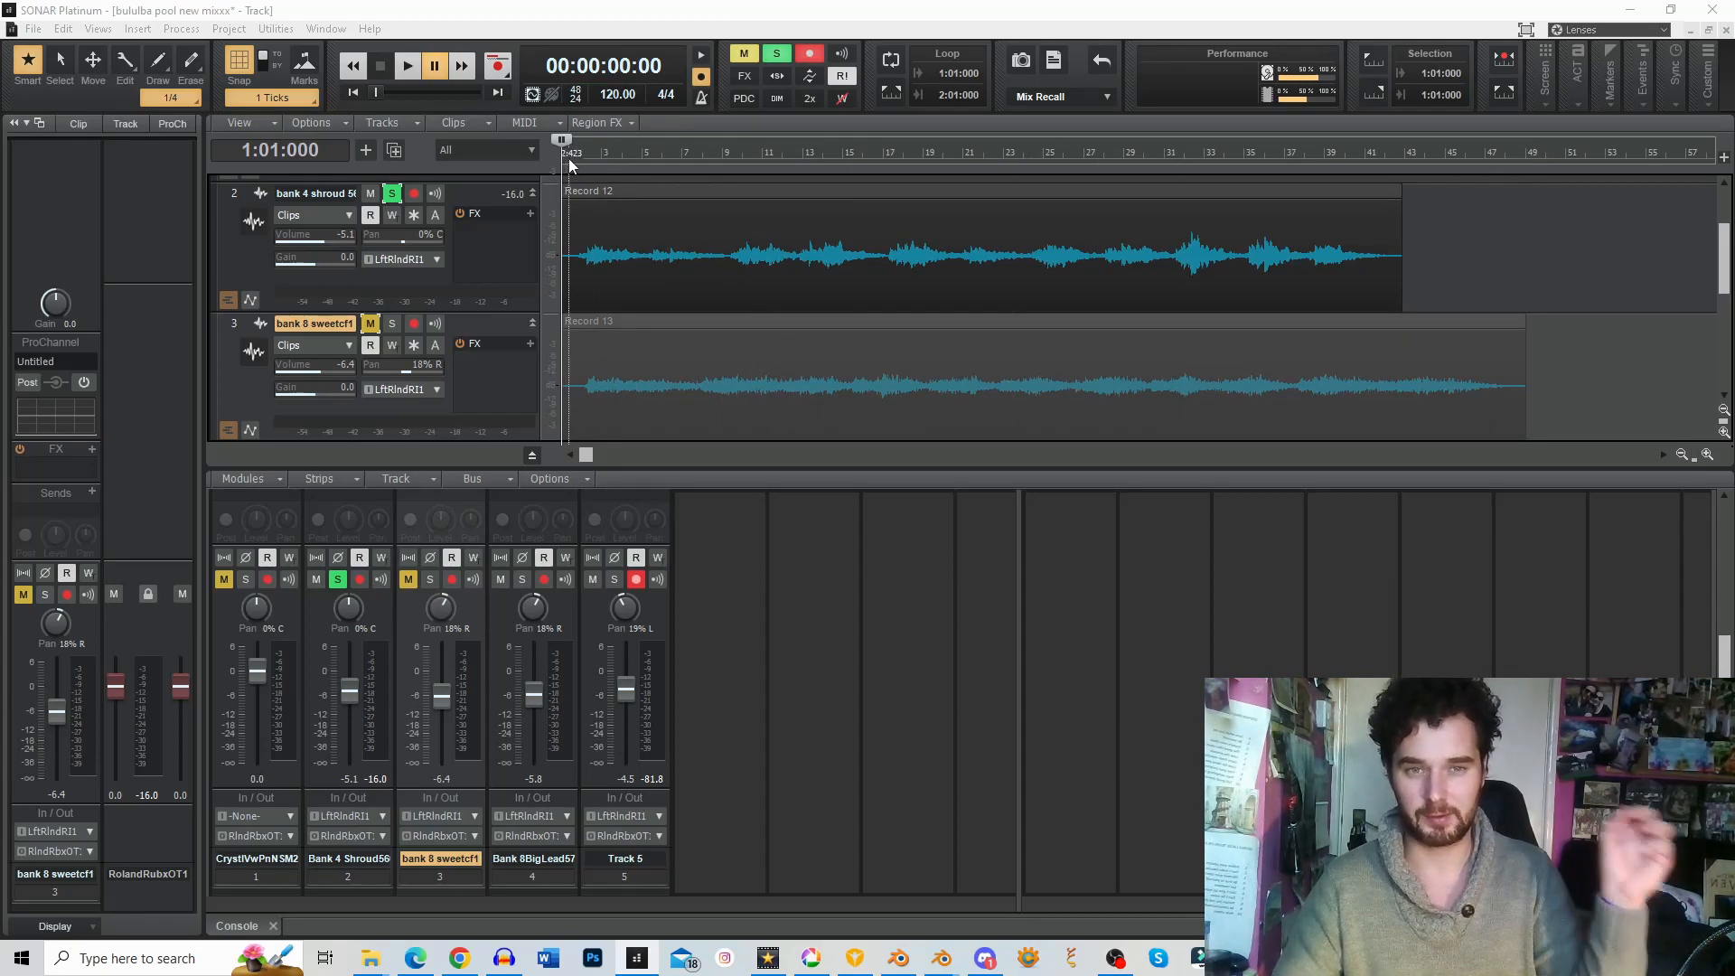
Step: Enlarge the track view by lowering the divider between it and the console
key(space)
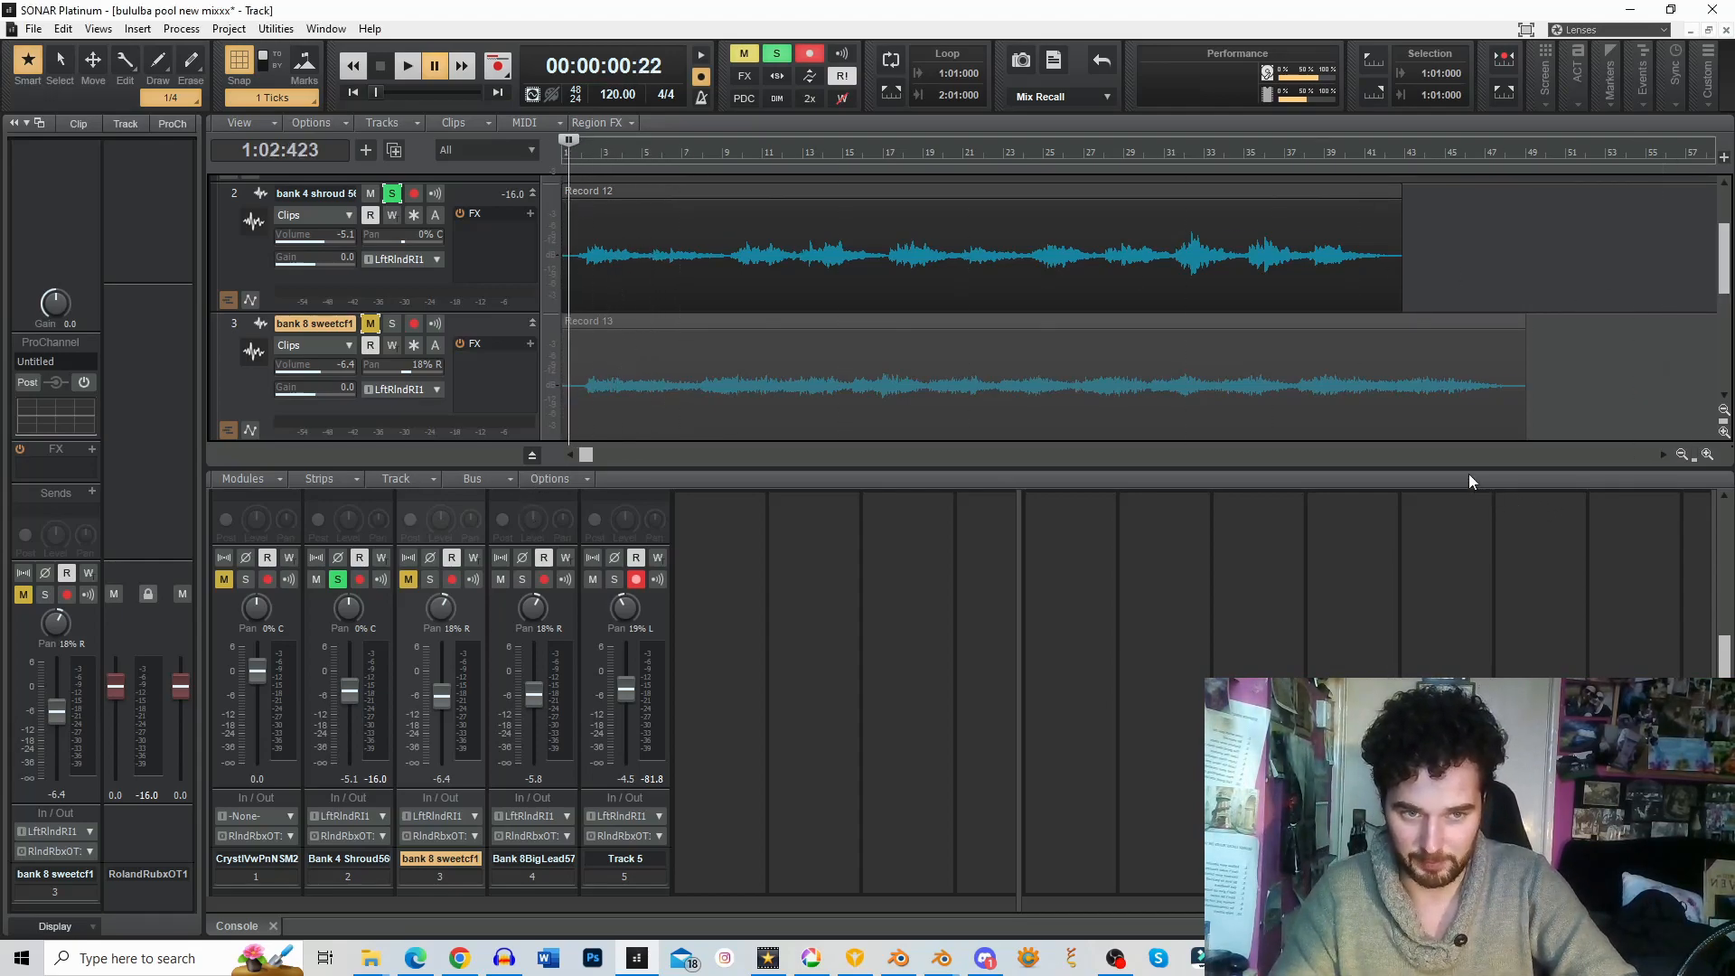
drag(1465, 469, 1471, 600)
scroll(1571, 347, down, 3)
scroll(1571, 347, up, 4)
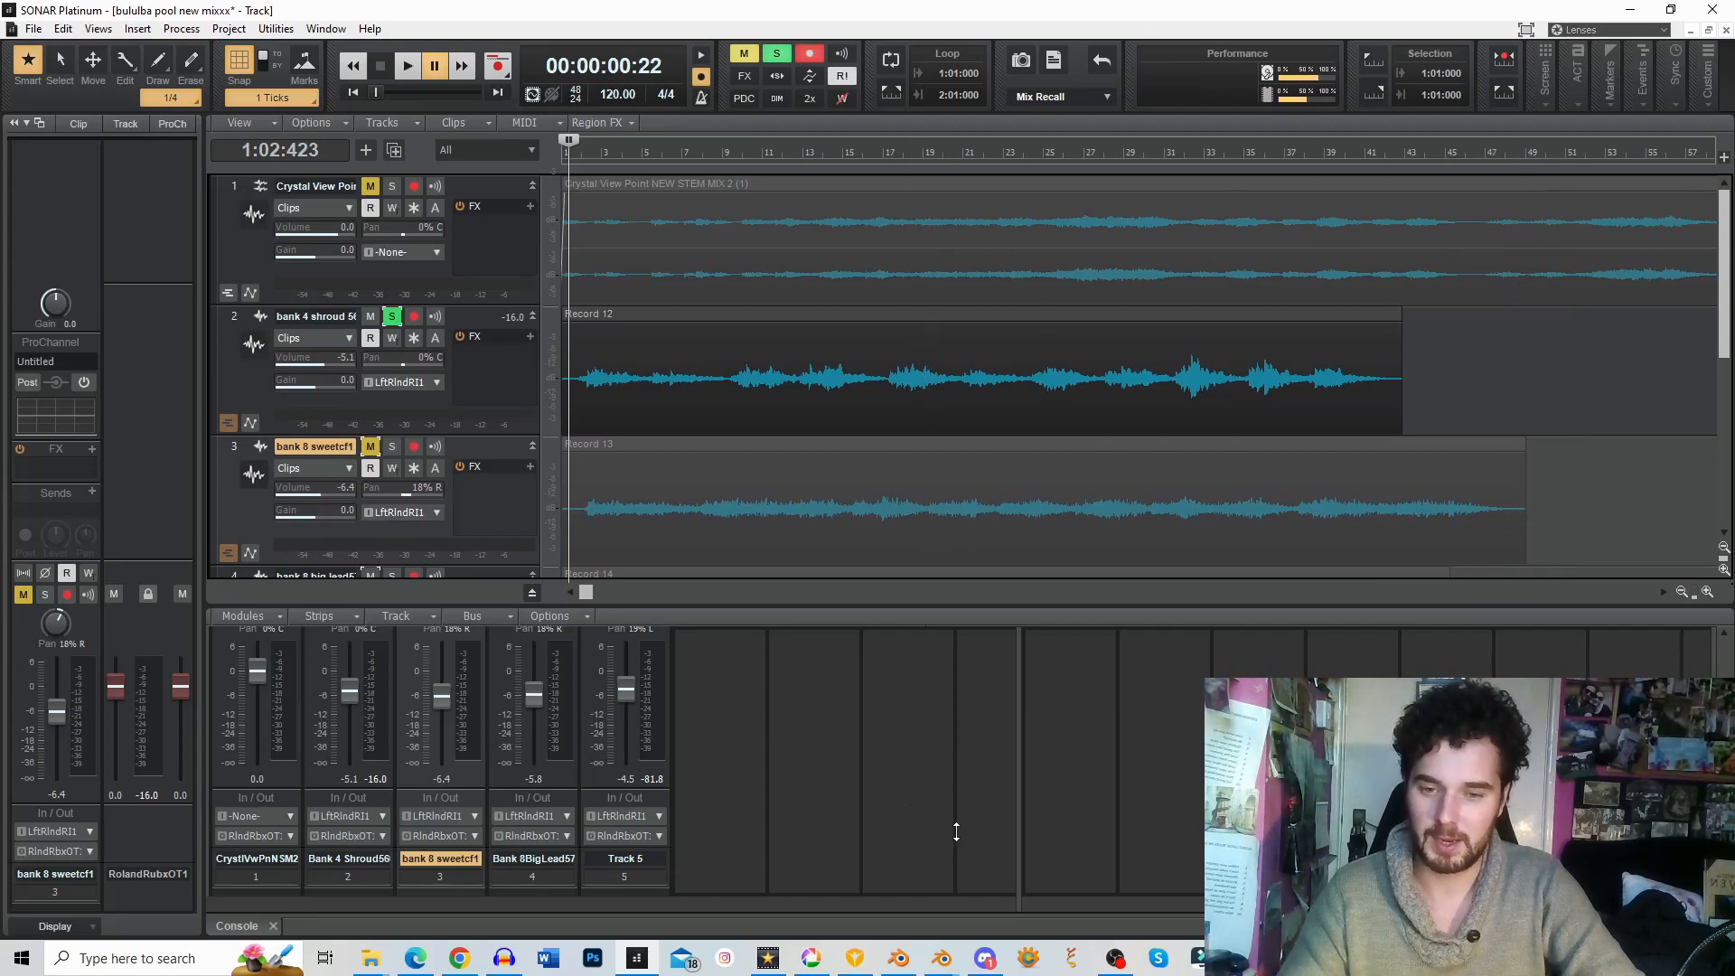
Step: Switch the metronome from MIDI note to the audio metronome and apply the setting
right_click(709, 102)
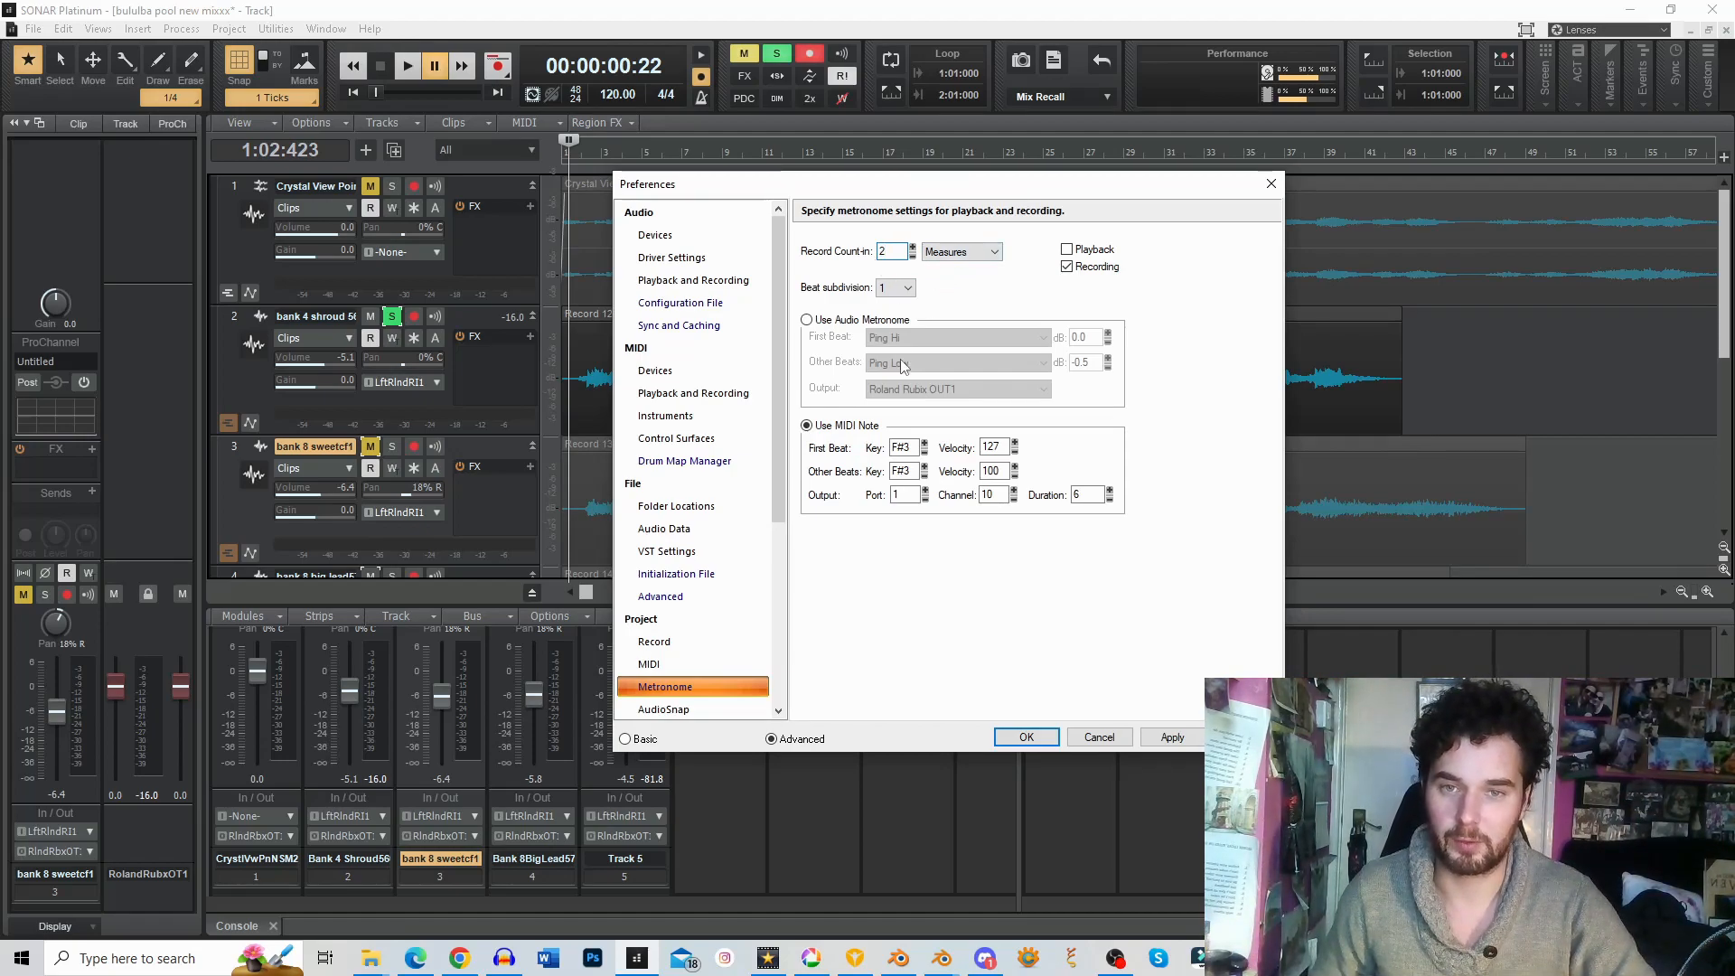
click(829, 320)
click(1191, 743)
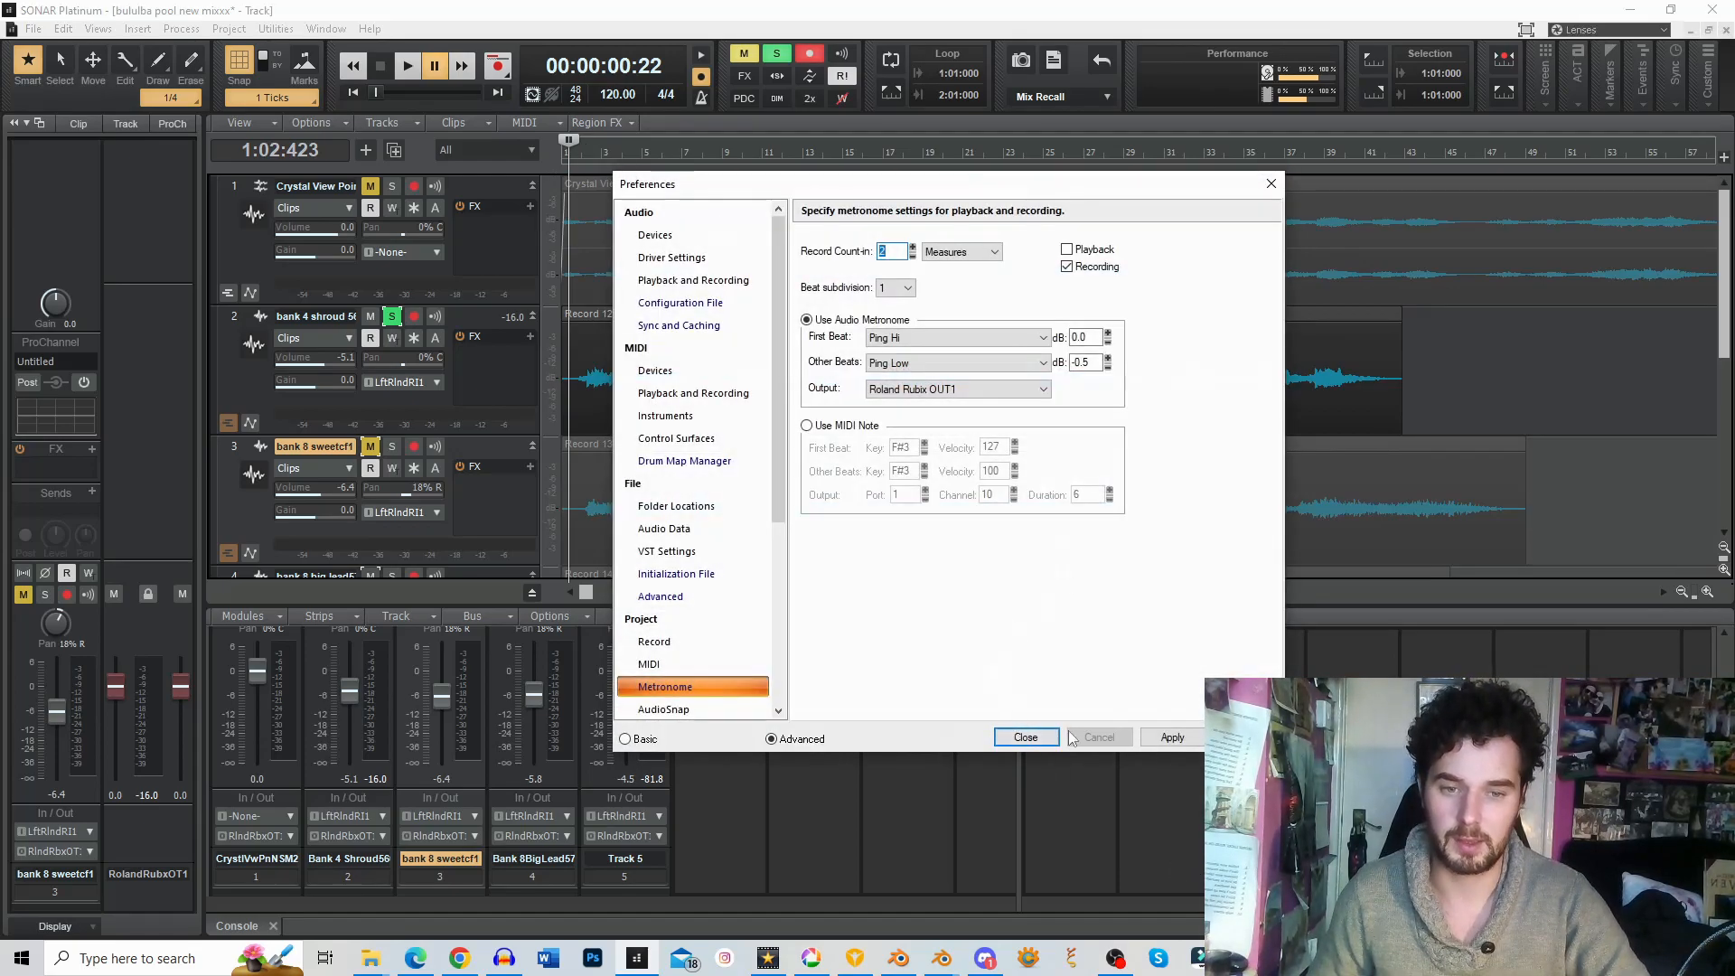
click(1030, 736)
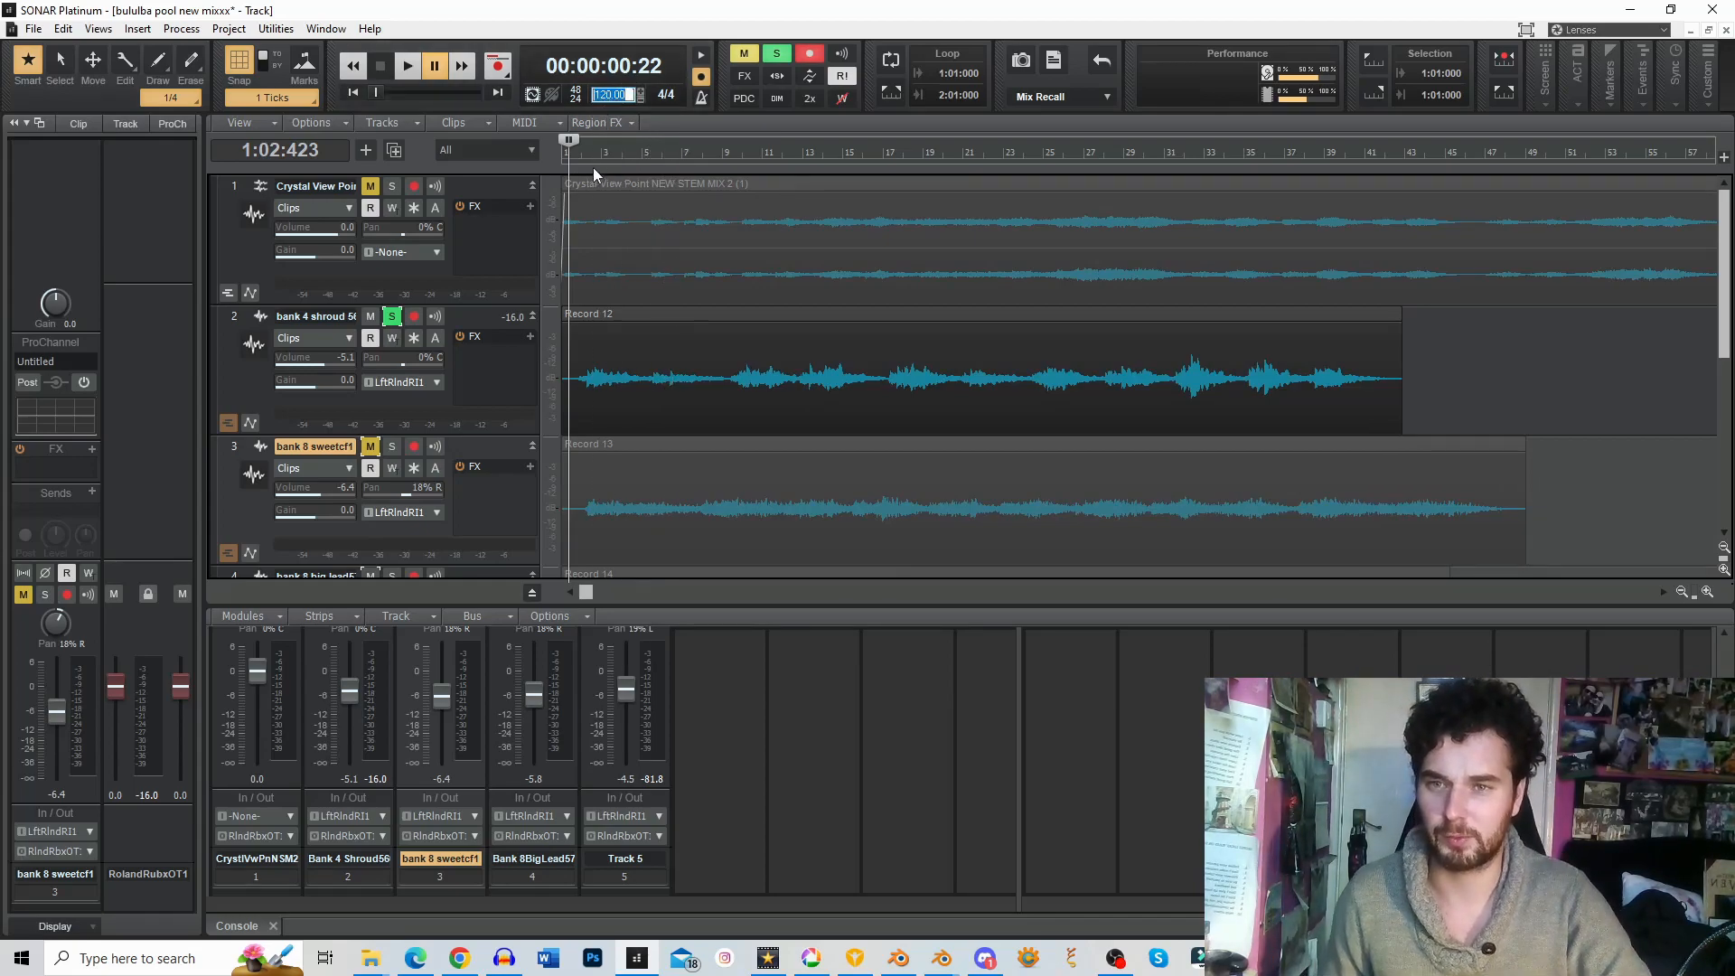
Step: Return the playback position to the project start and play the soloed bank 4 shroud track
click(556, 138)
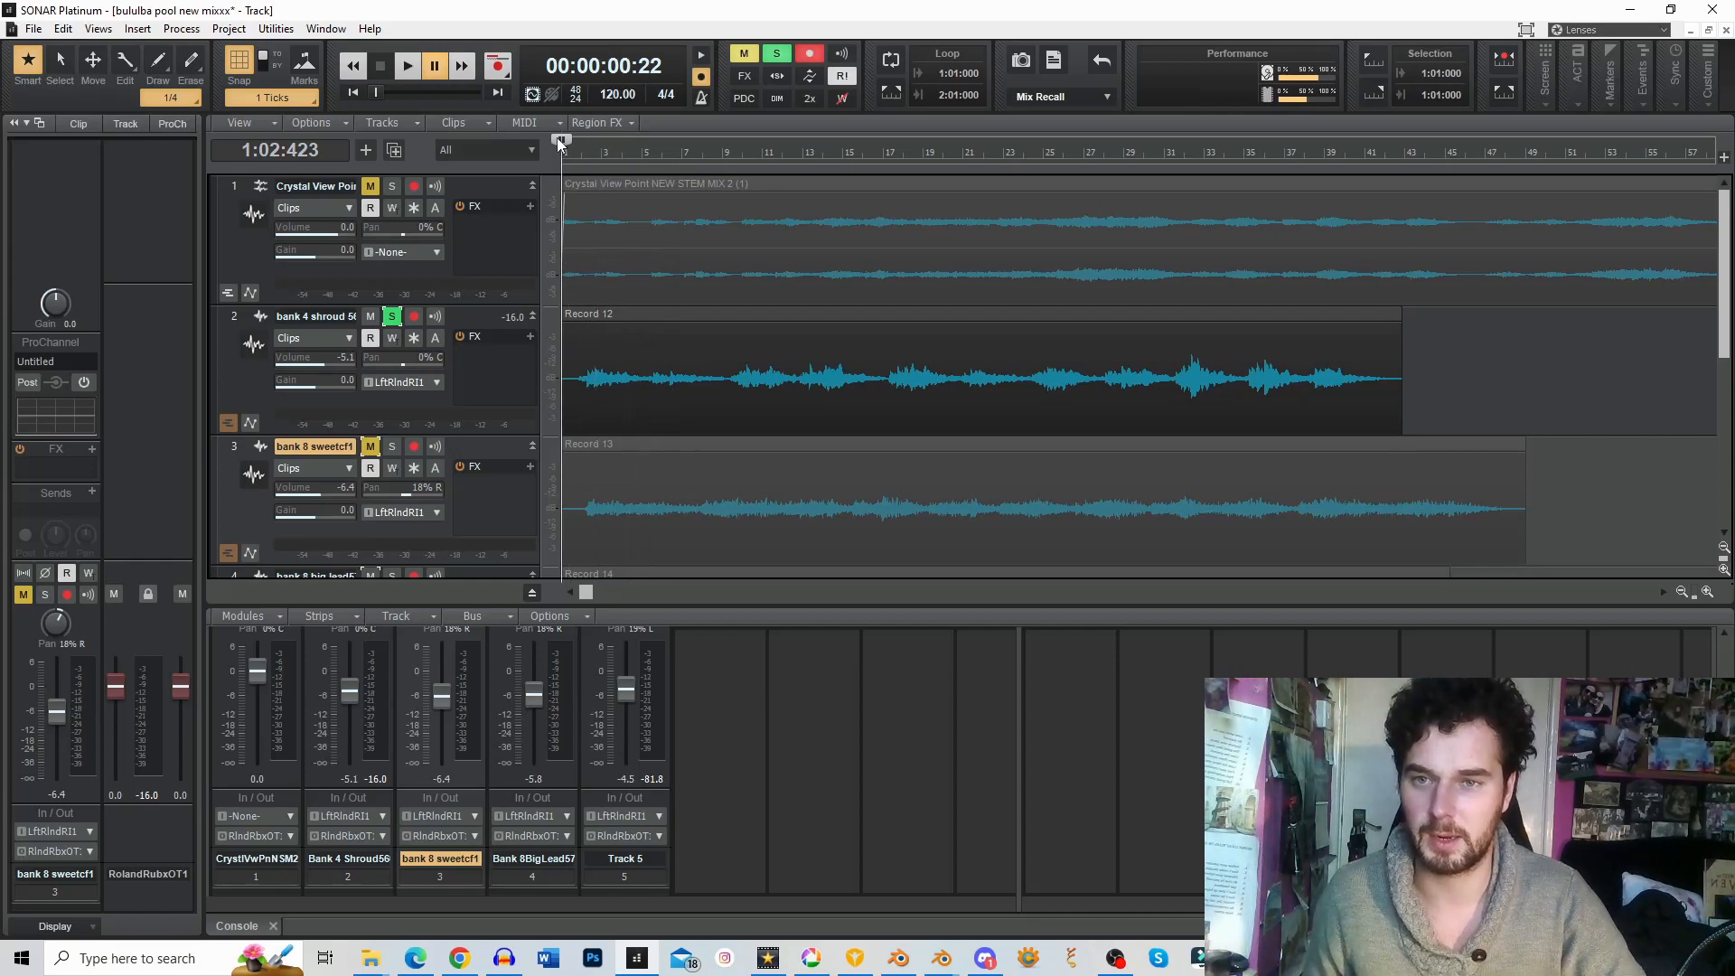
click(409, 73)
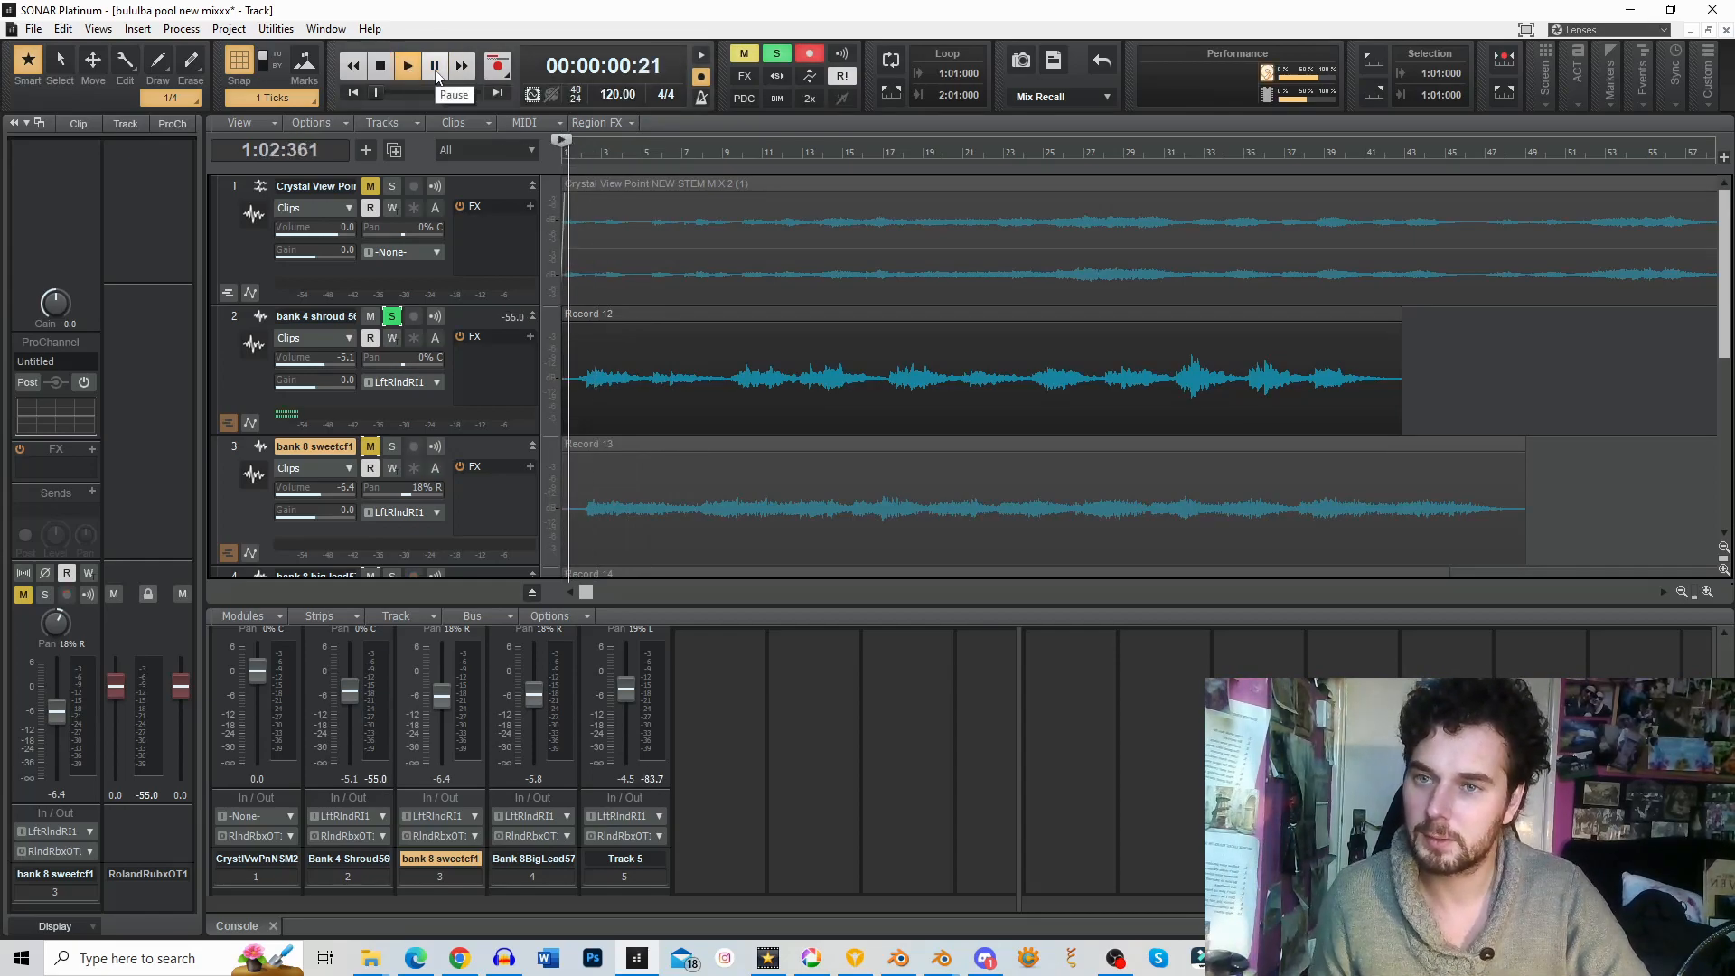
click(398, 72)
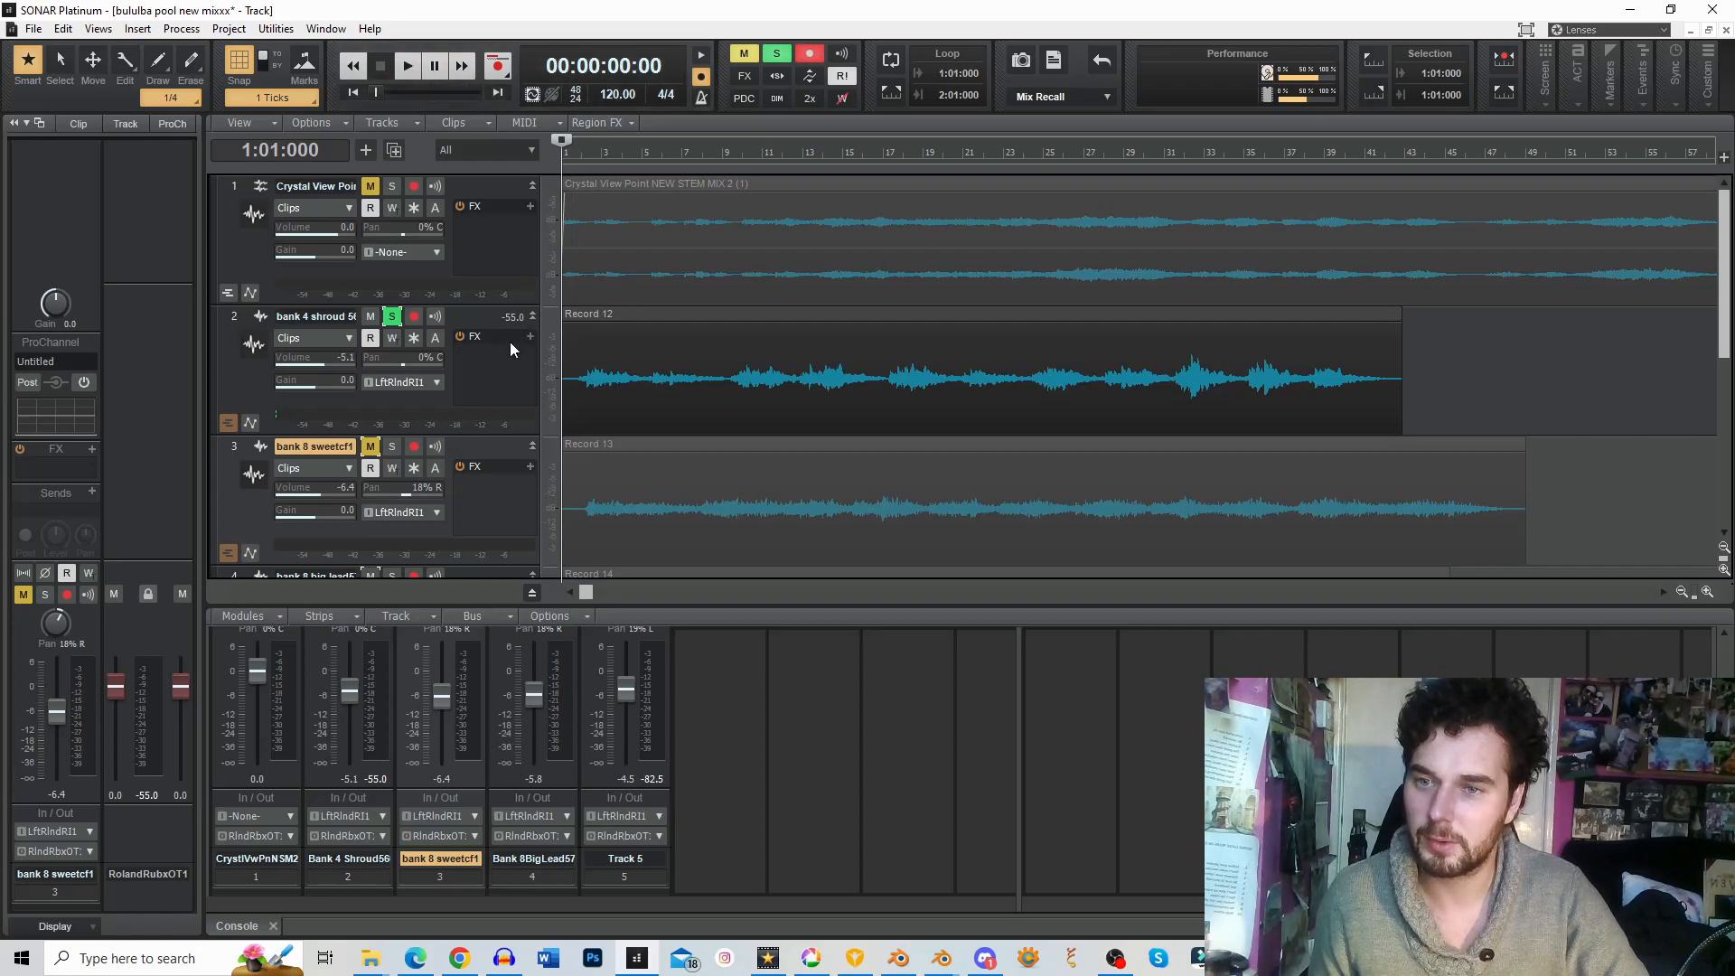
scroll(988, 452, down, 1)
scroll(987, 452, up, 1)
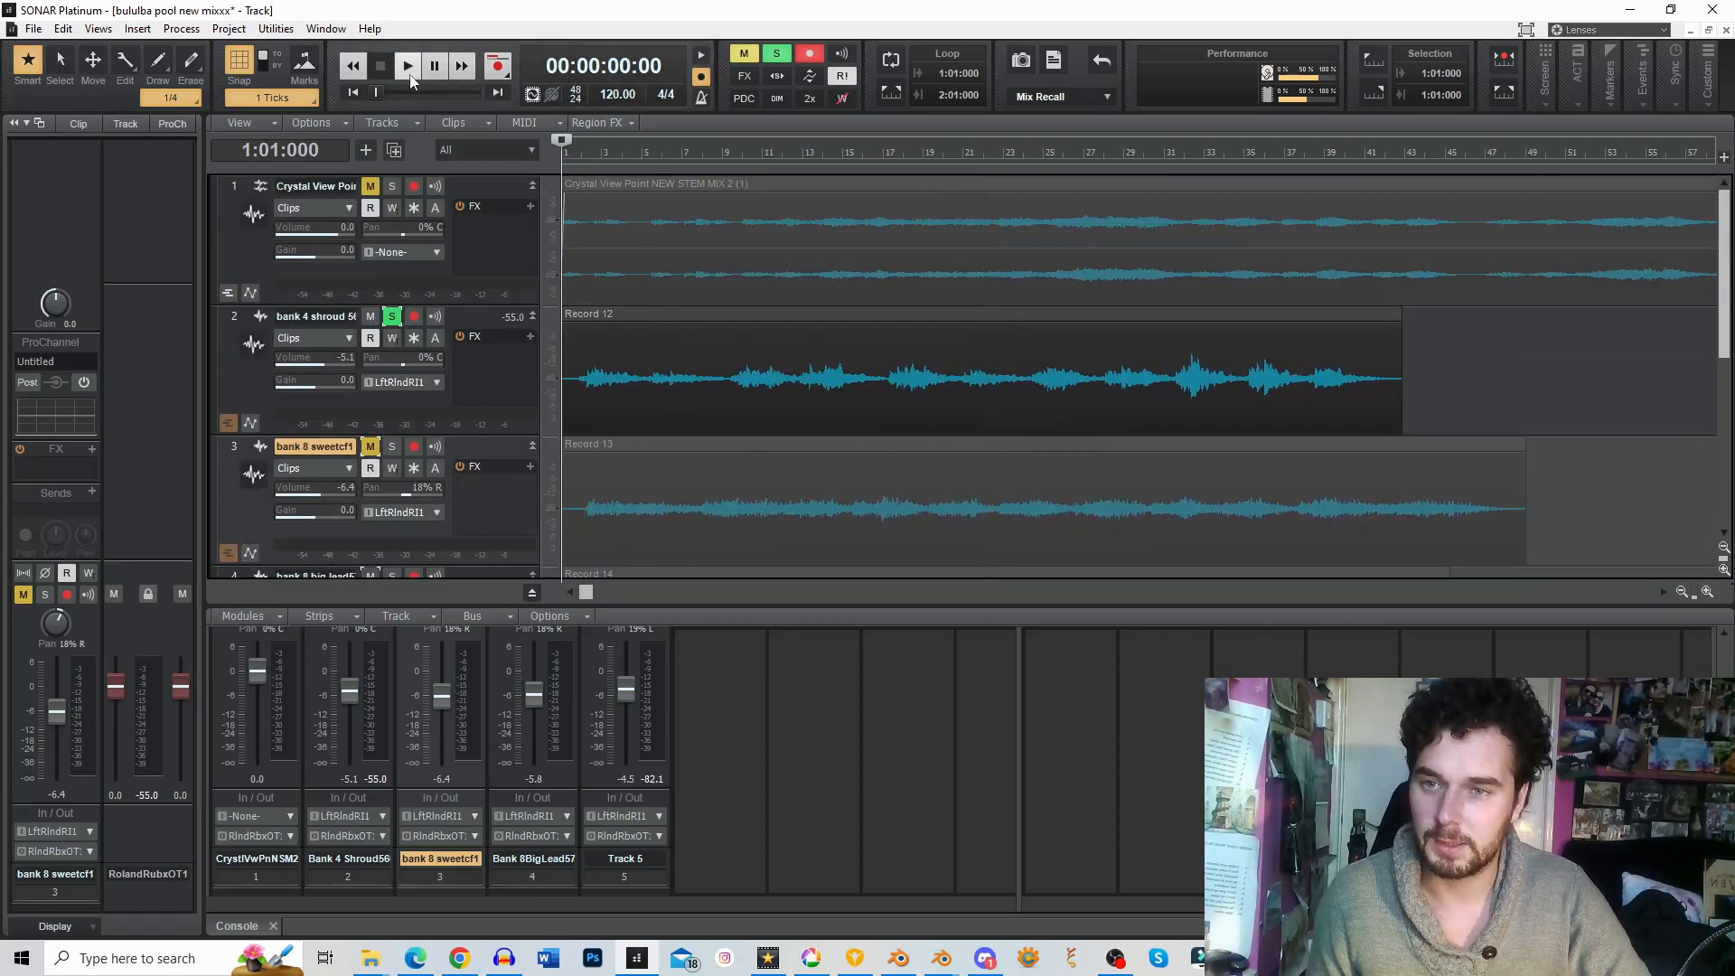
click(409, 75)
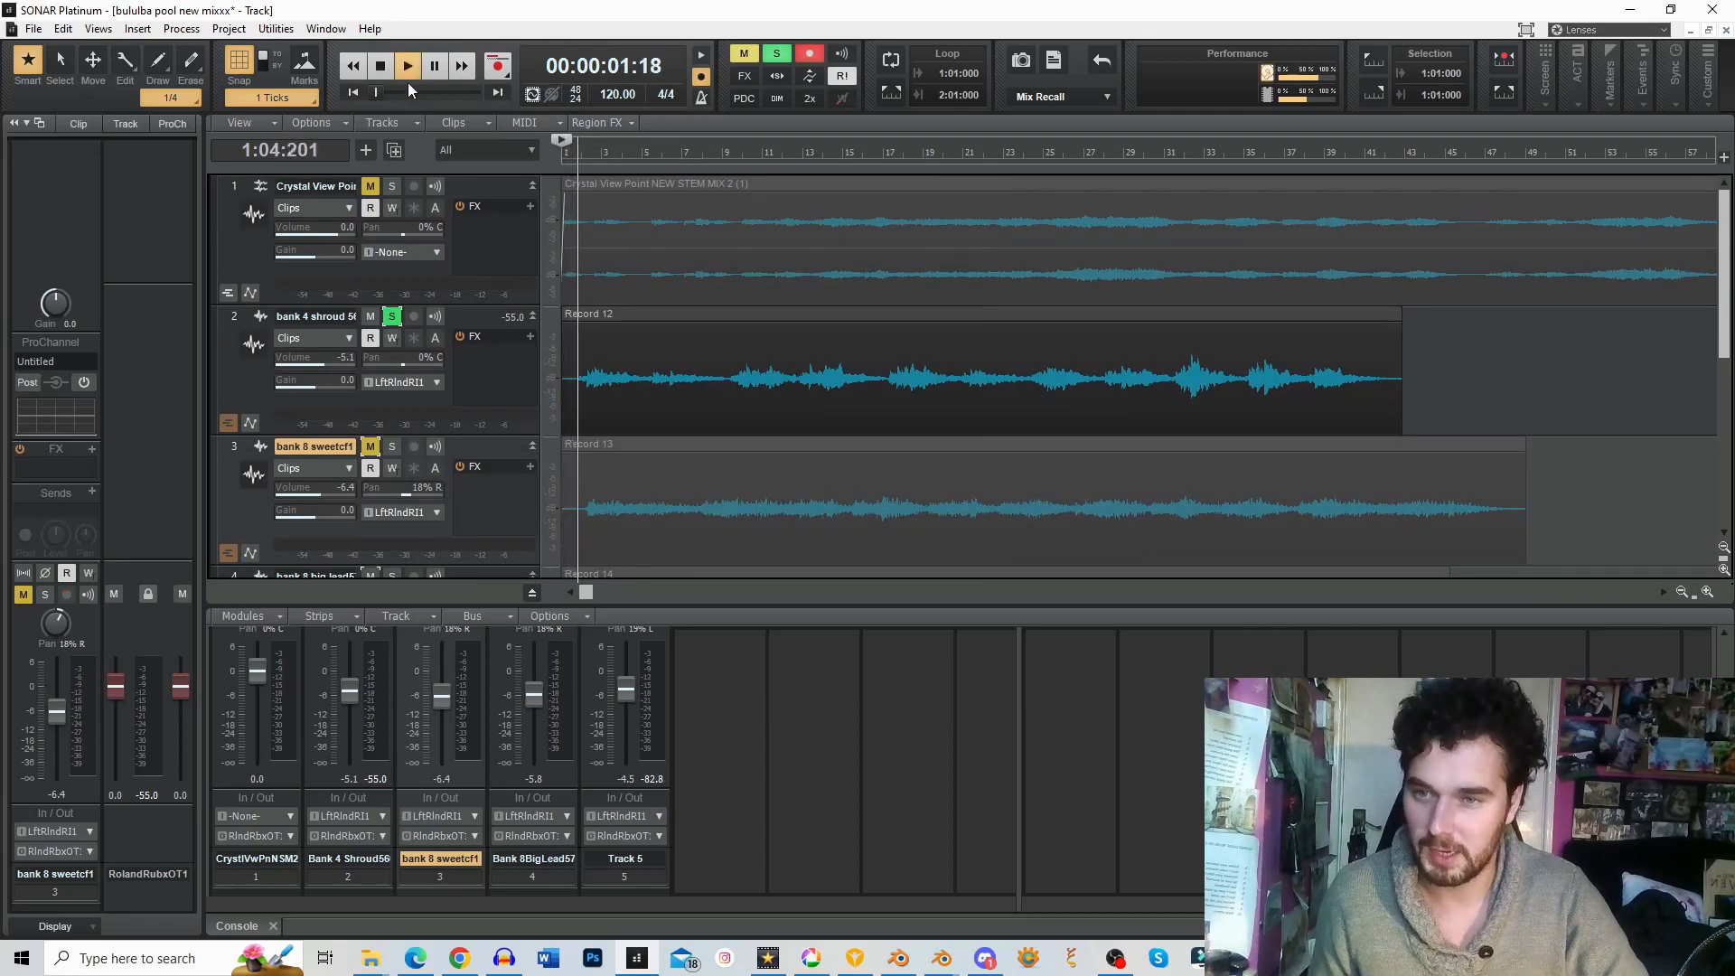
Step: Select the bank 4 shroud 566 track, play it from the start and set its volume to about -2.1 dB
click(236, 318)
key(space)
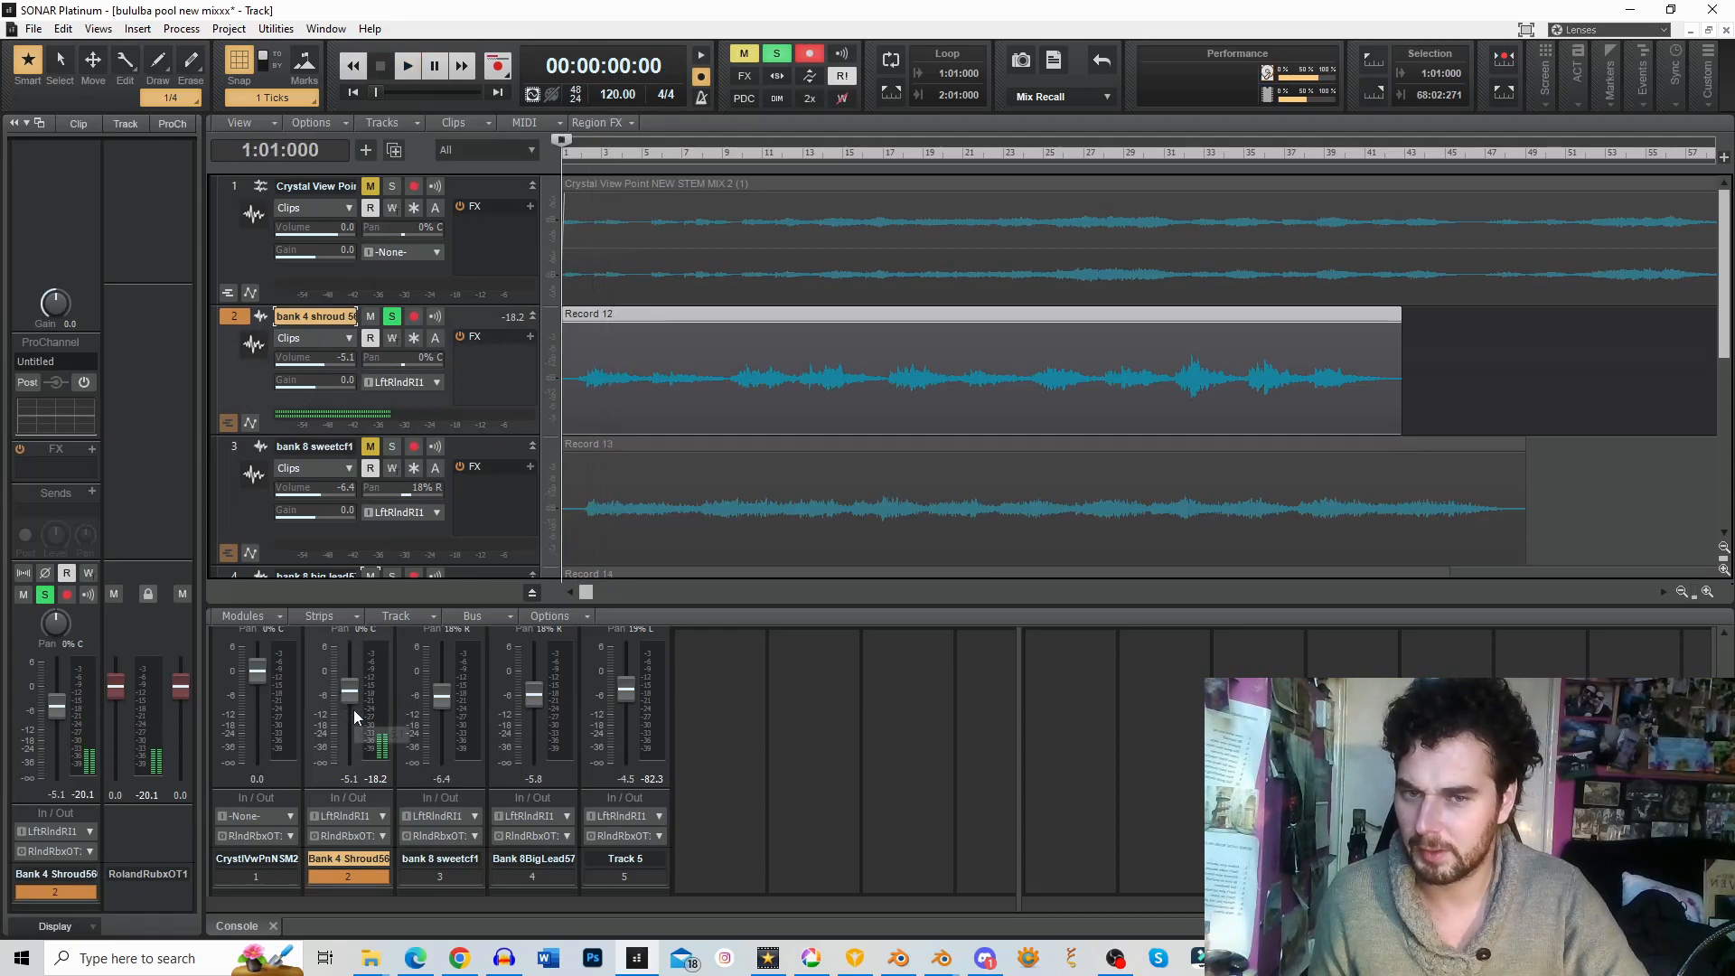
key(space)
drag(350, 693, 349, 664)
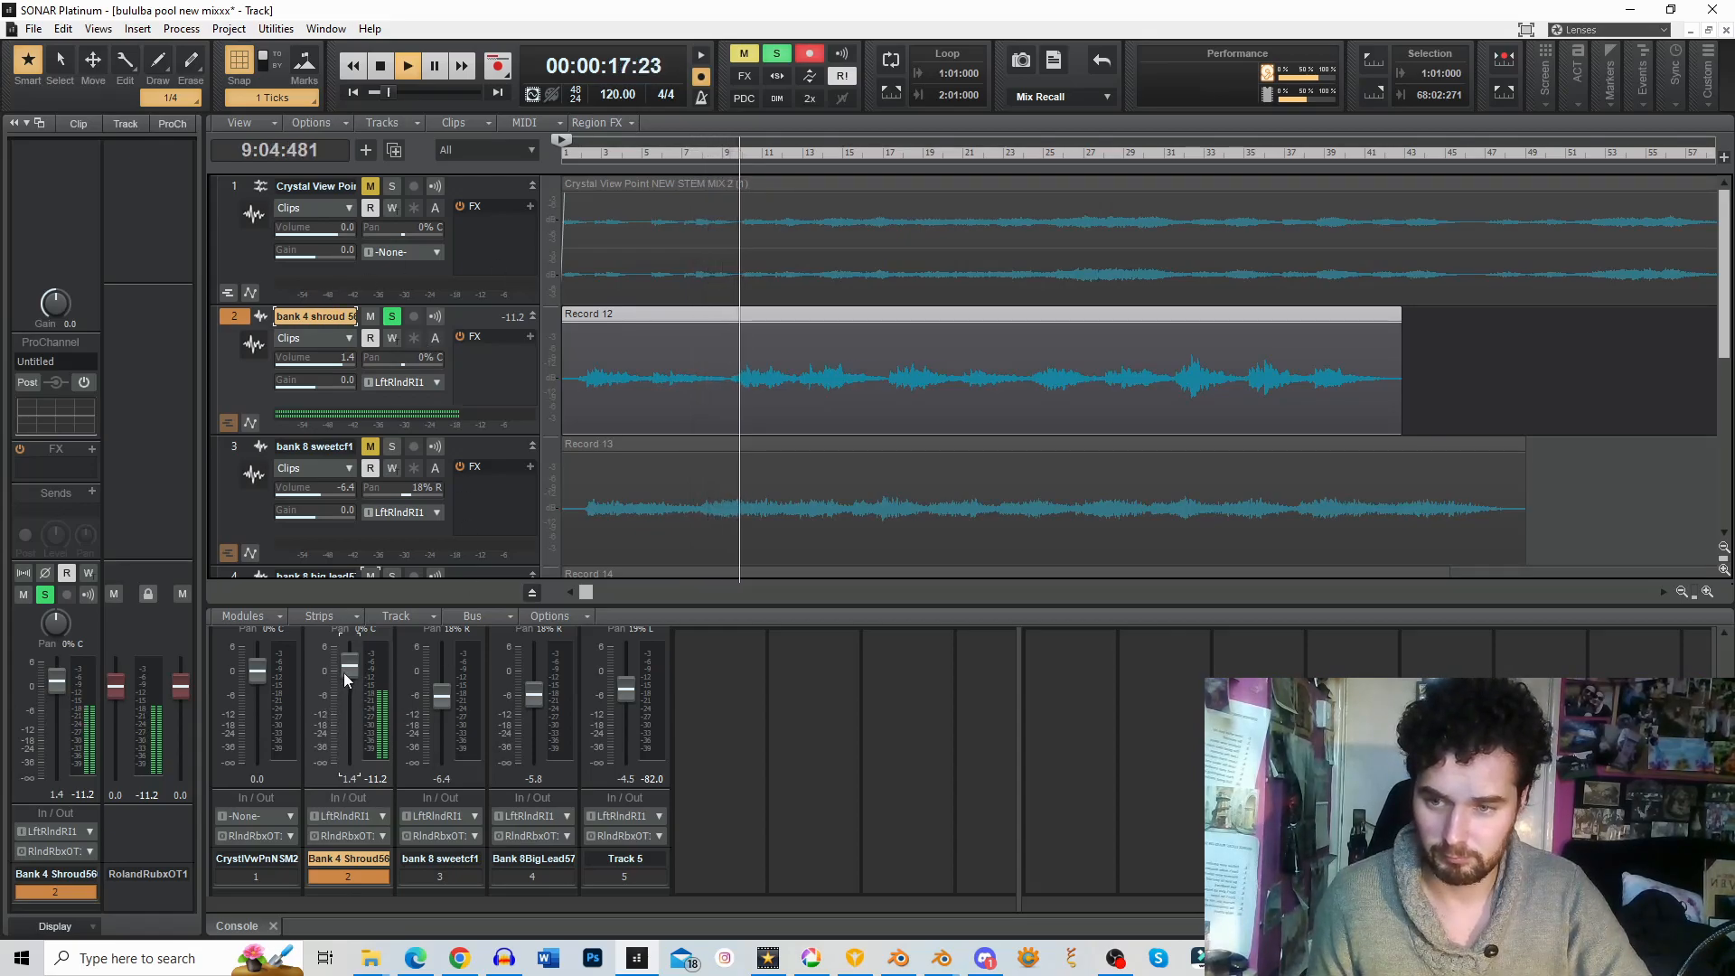
scroll(410, 671, up, 3)
scroll(410, 692, up, 2)
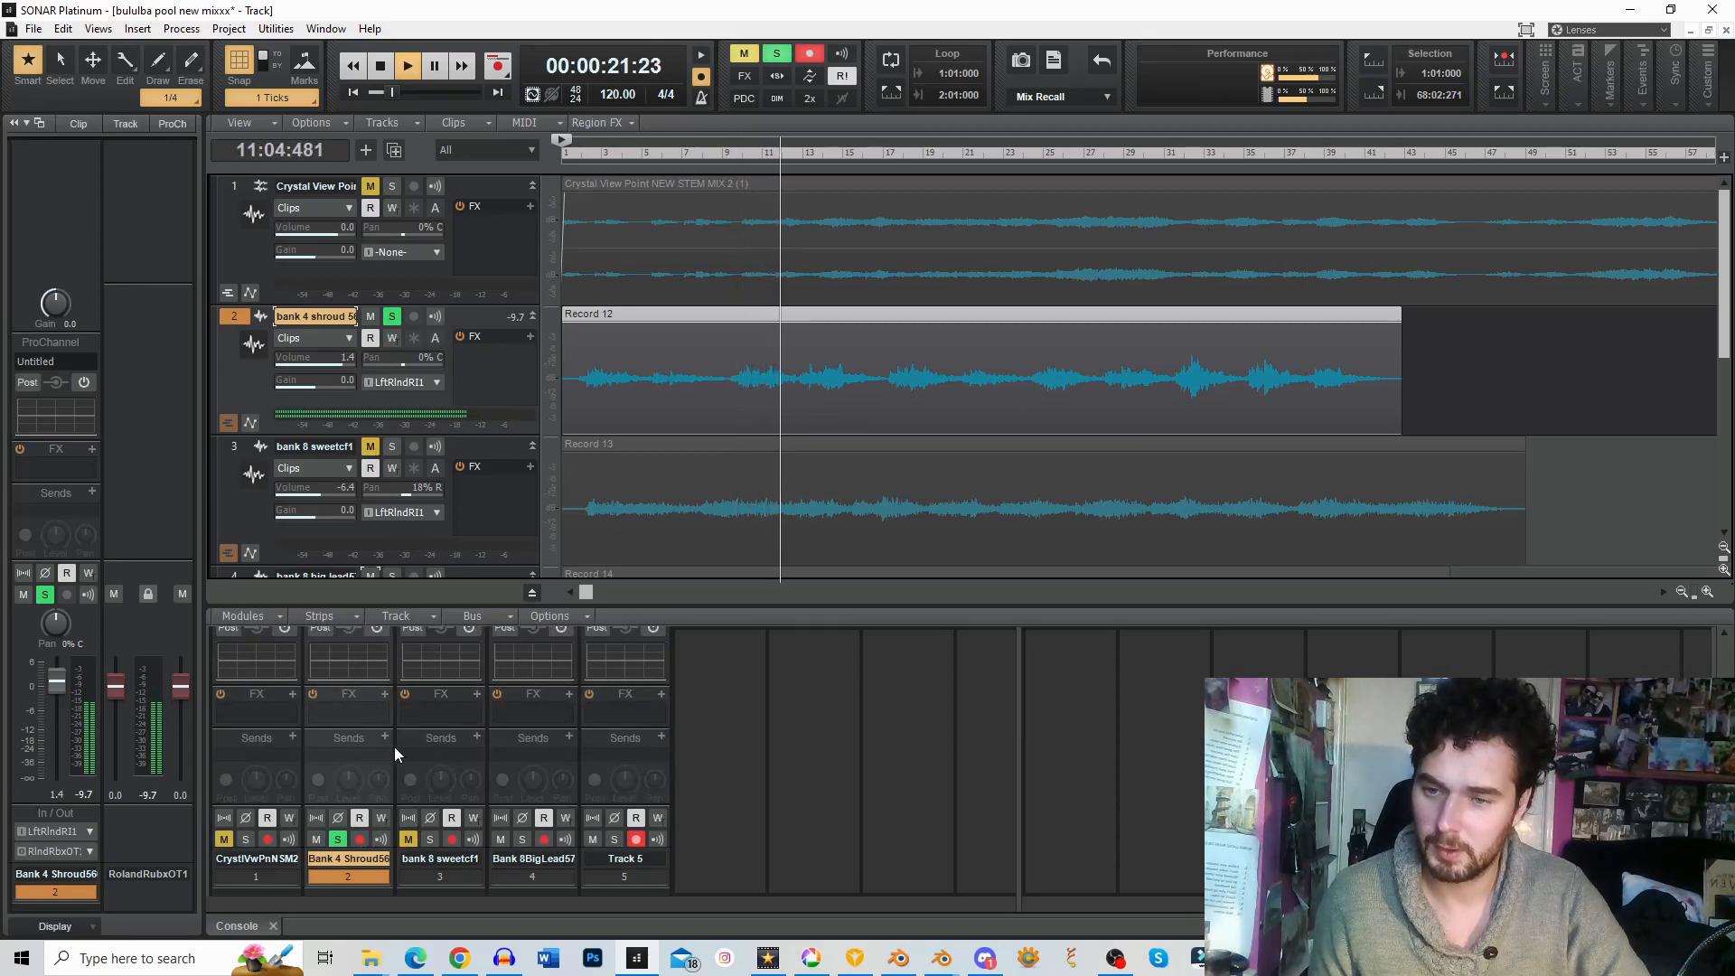
scroll(447, 724, down, 5)
scroll(348, 683, down, 3)
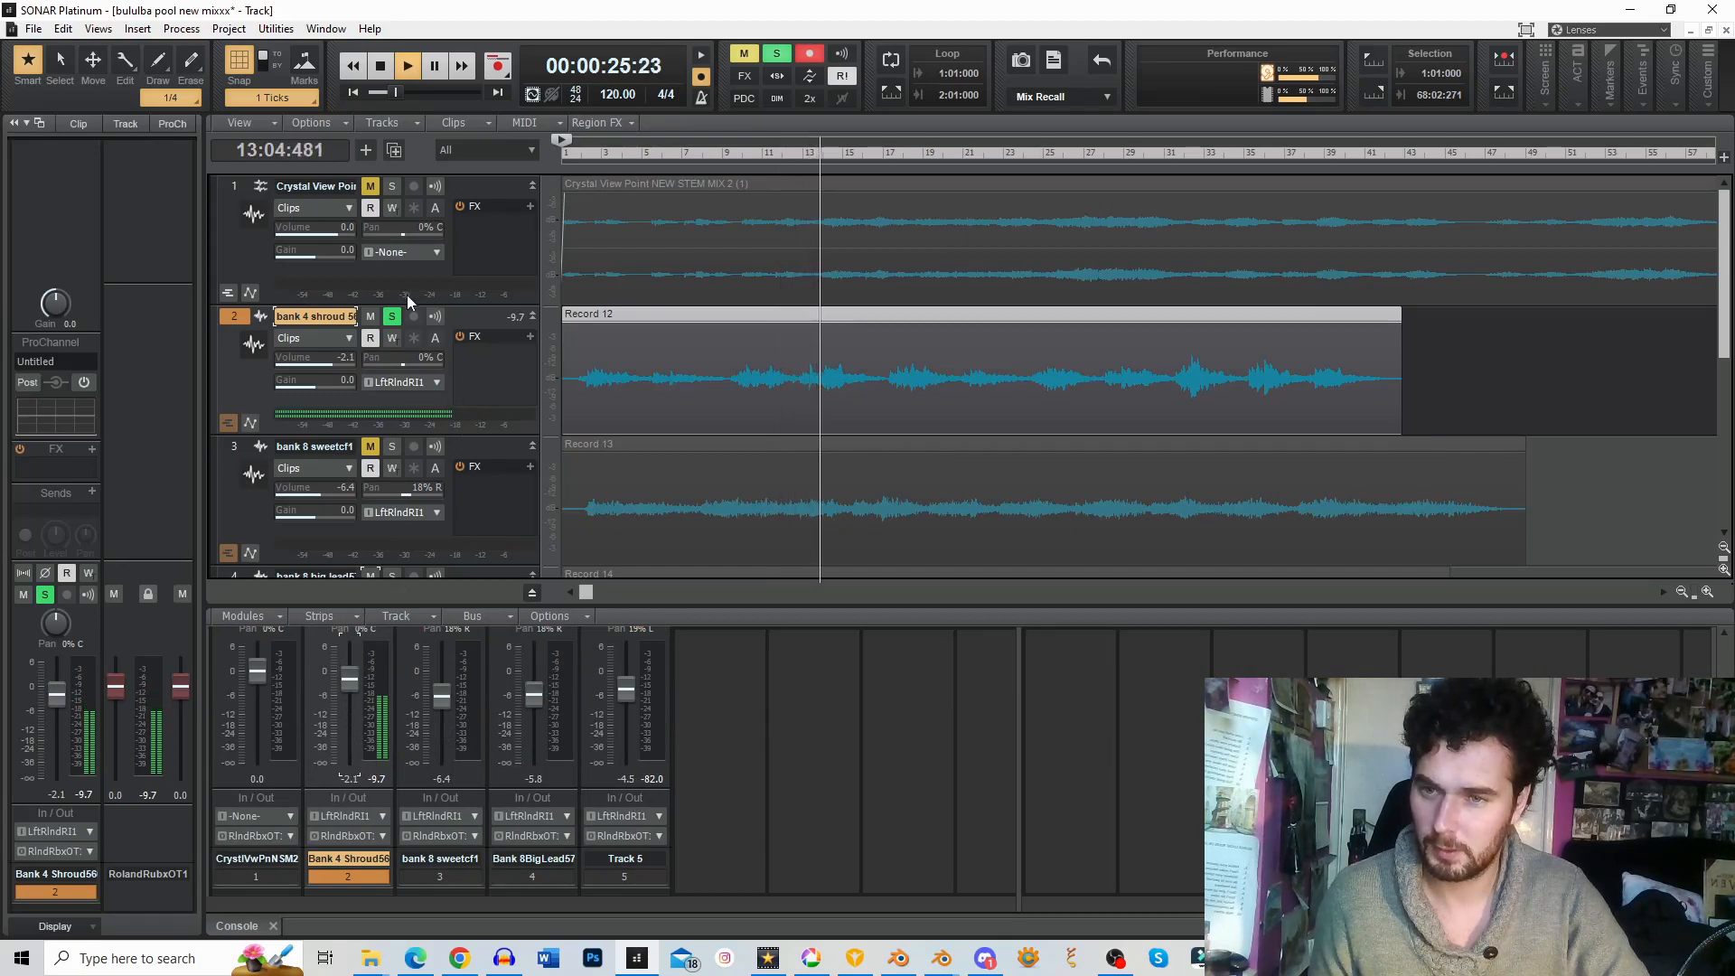
Step: Unmute the bank 8 sweet track 3 and solo it in place of track 2
click(374, 449)
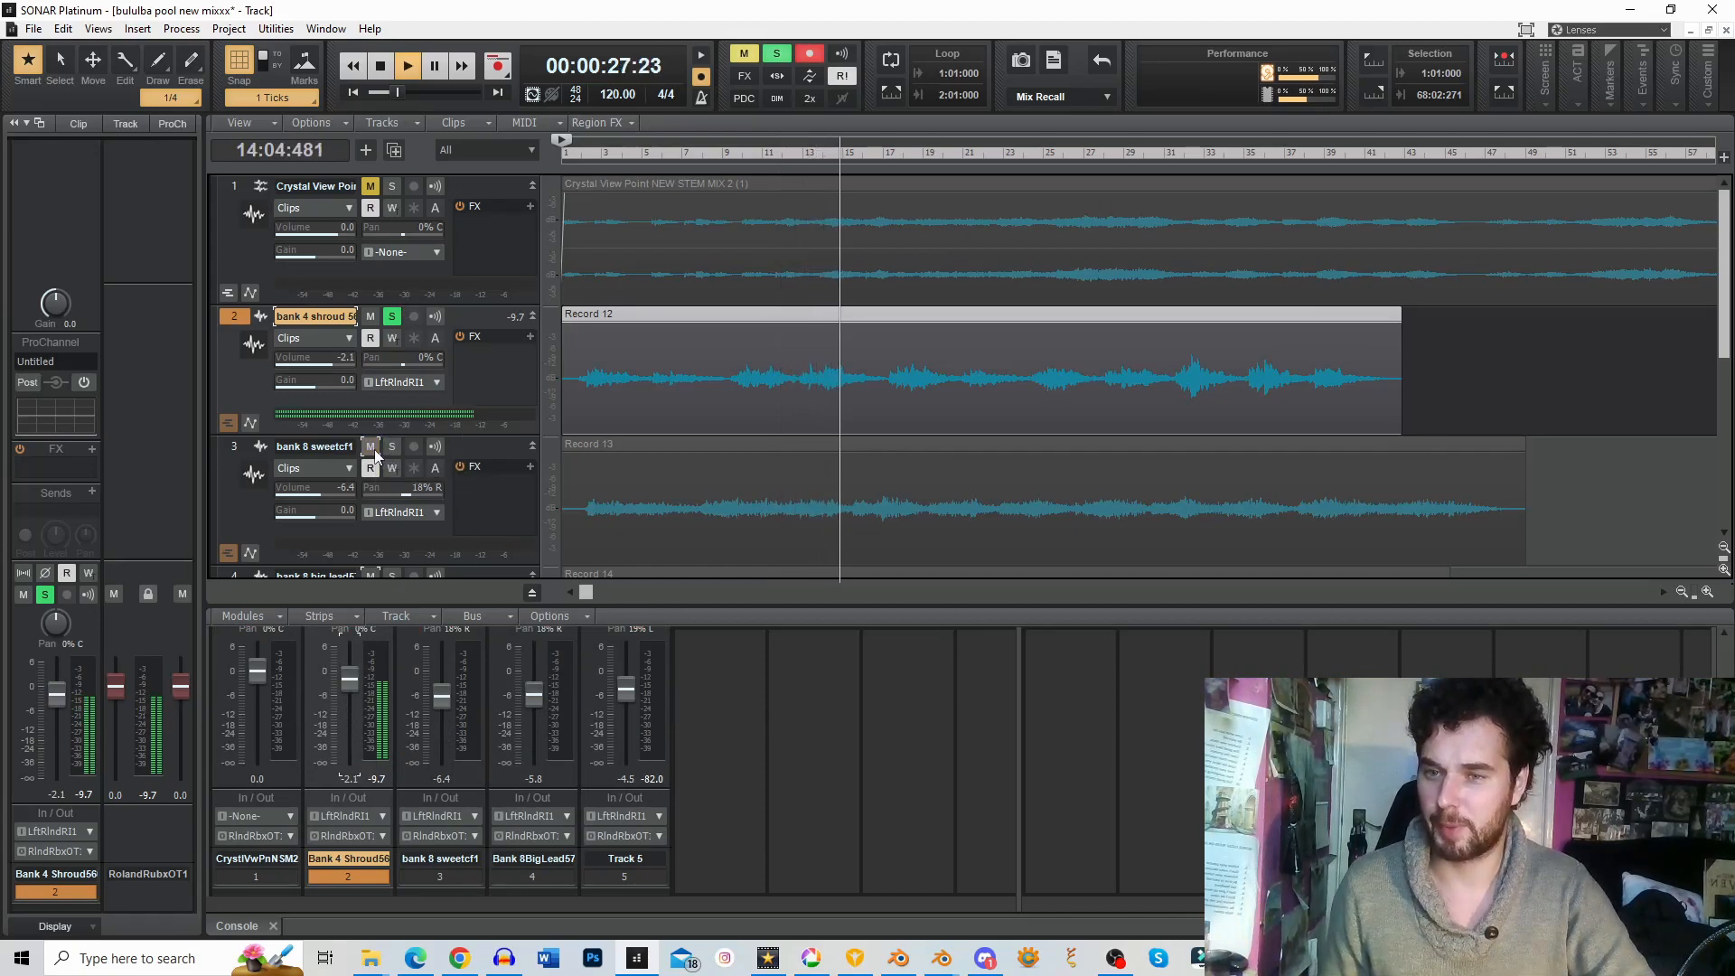
key(space)
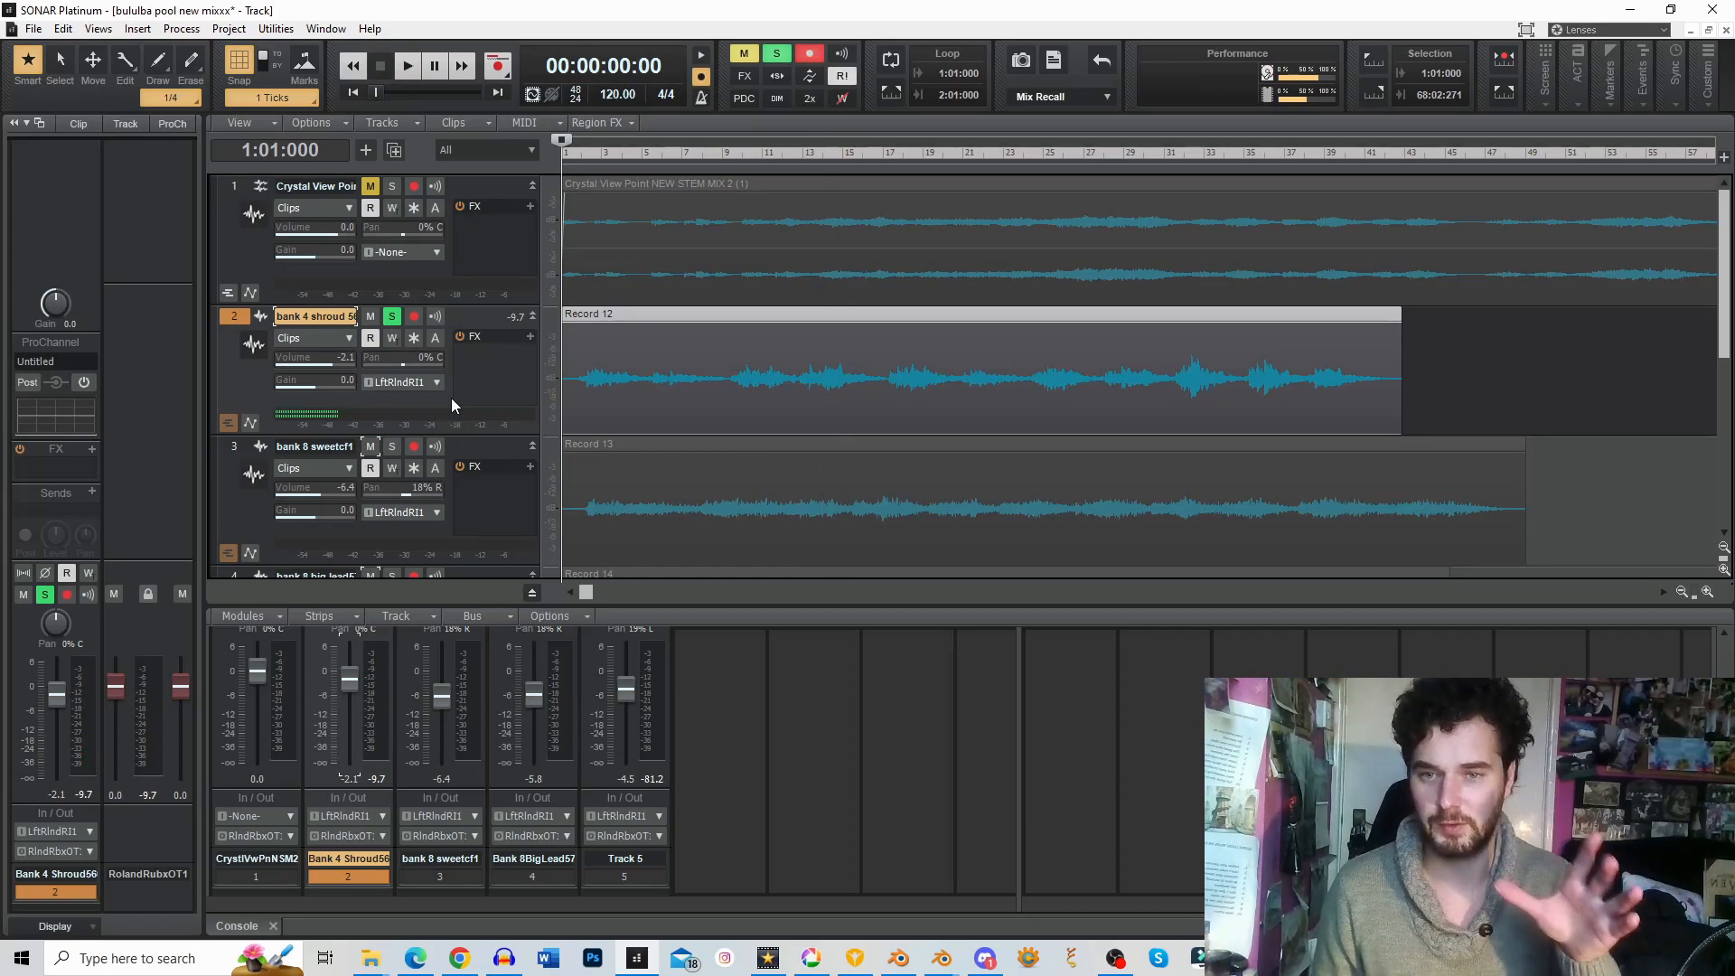
click(395, 448)
click(391, 315)
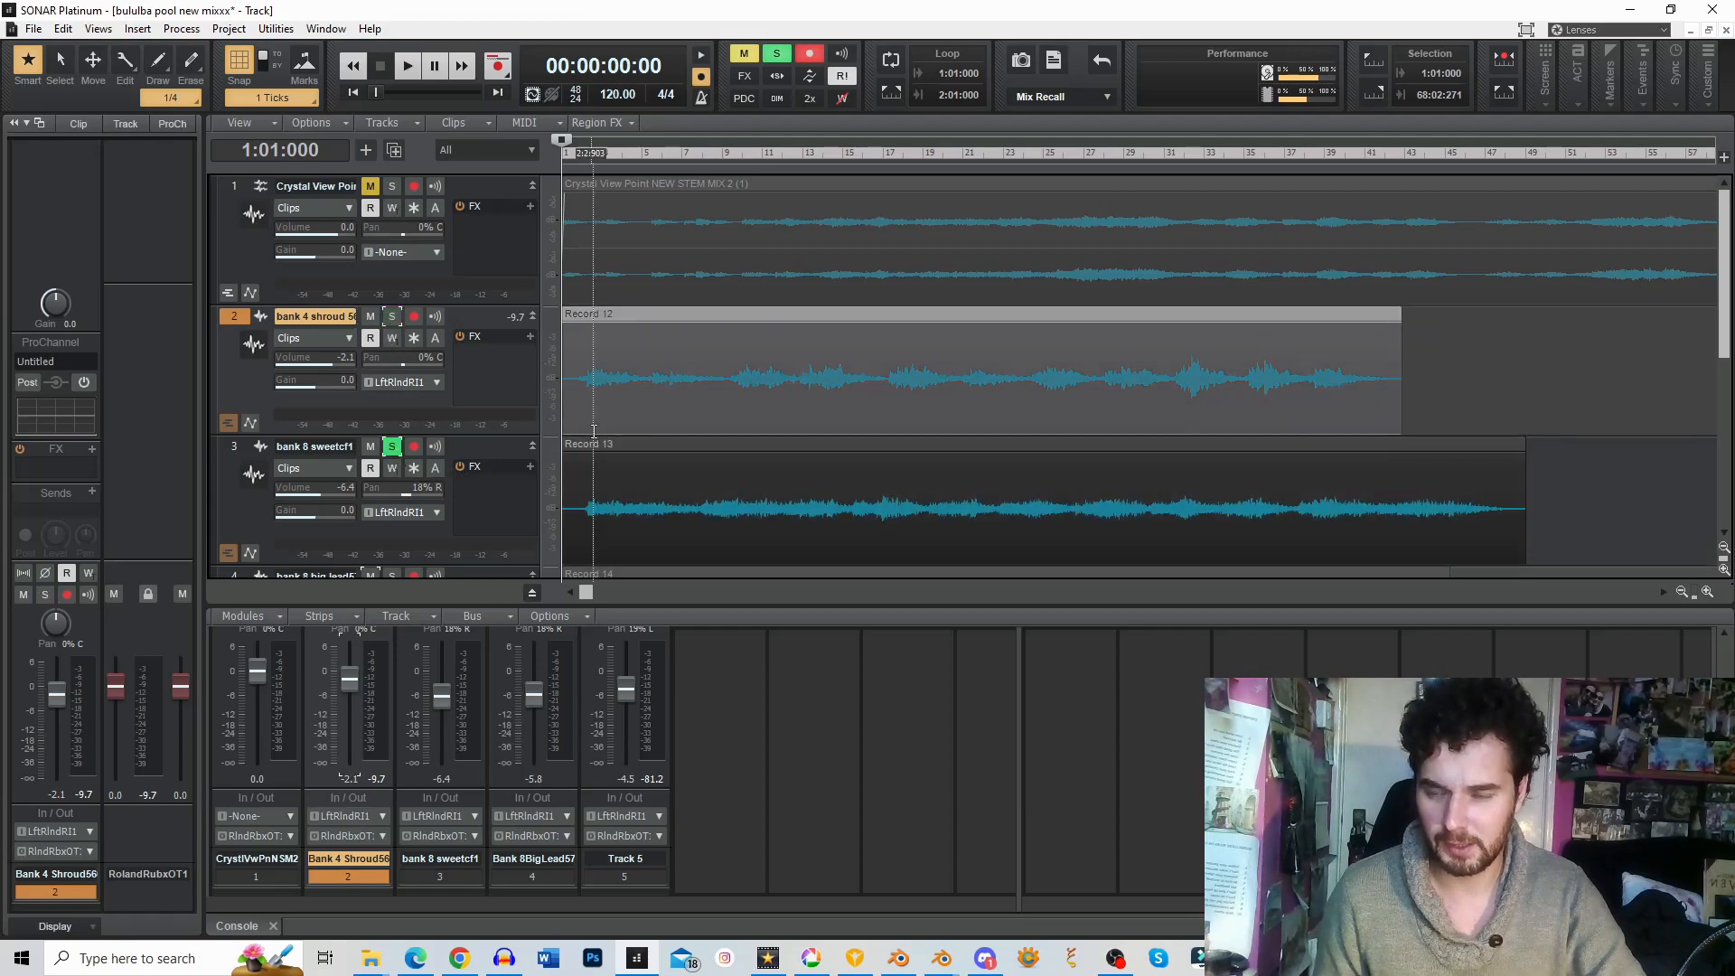
Step: Play the soloed track 3 from the start and set its volume to about -4.5 dB
key(space)
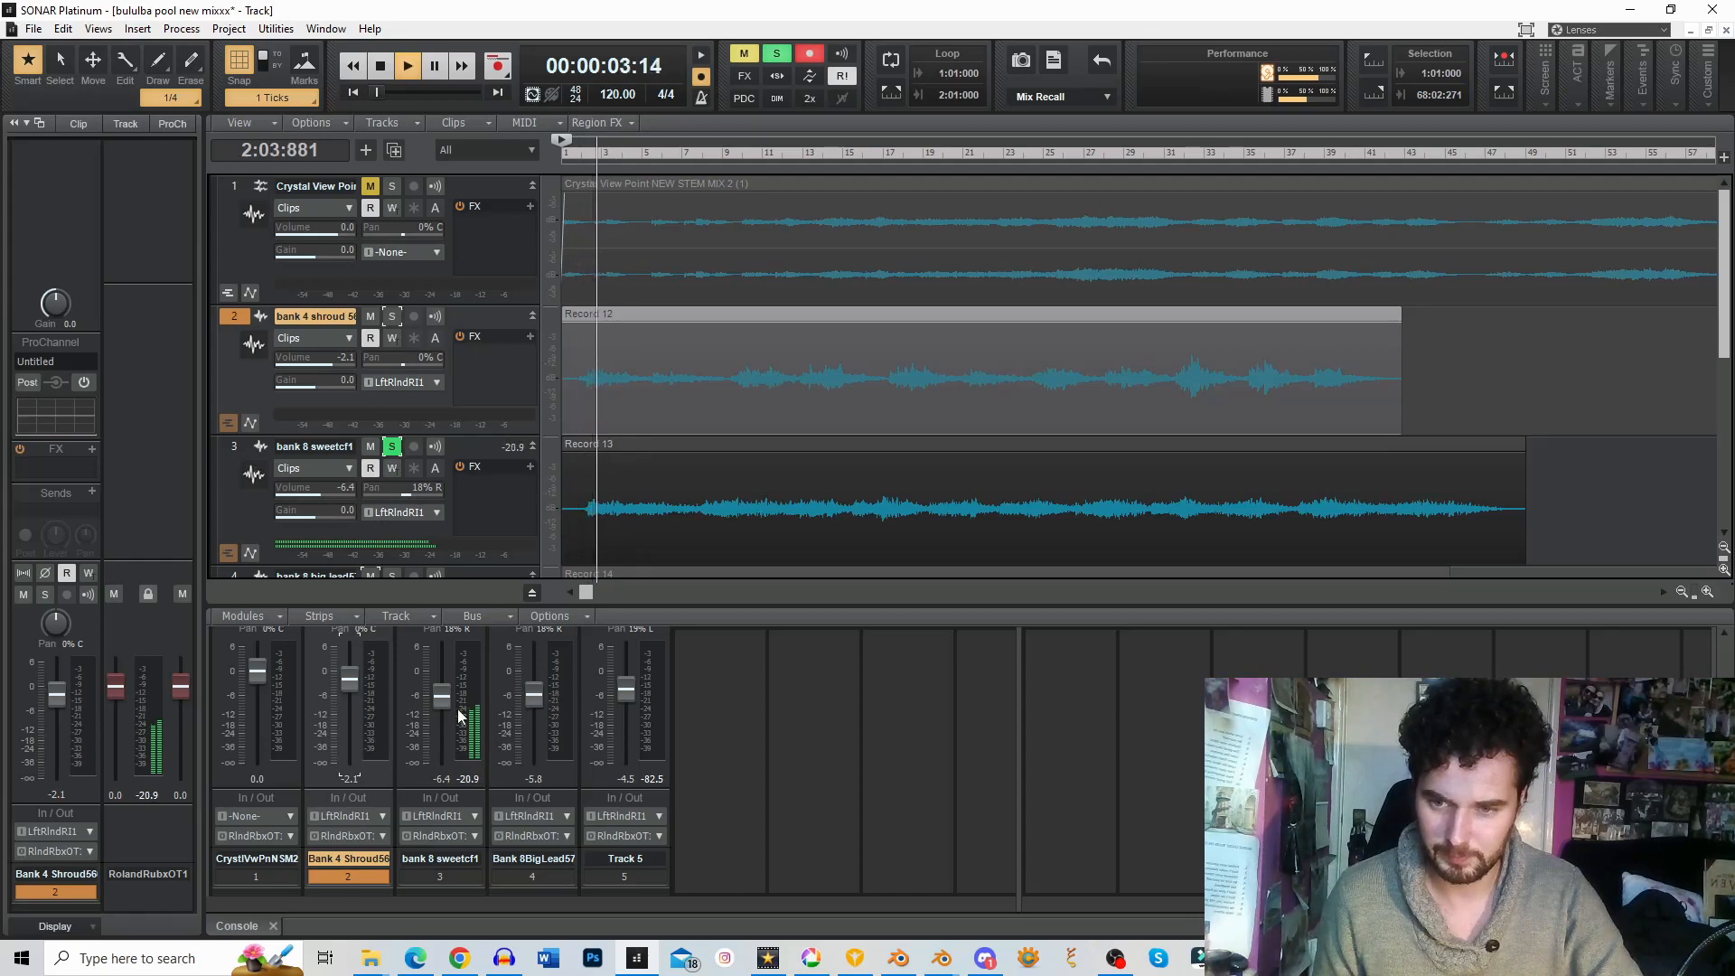
drag(443, 698, 443, 660)
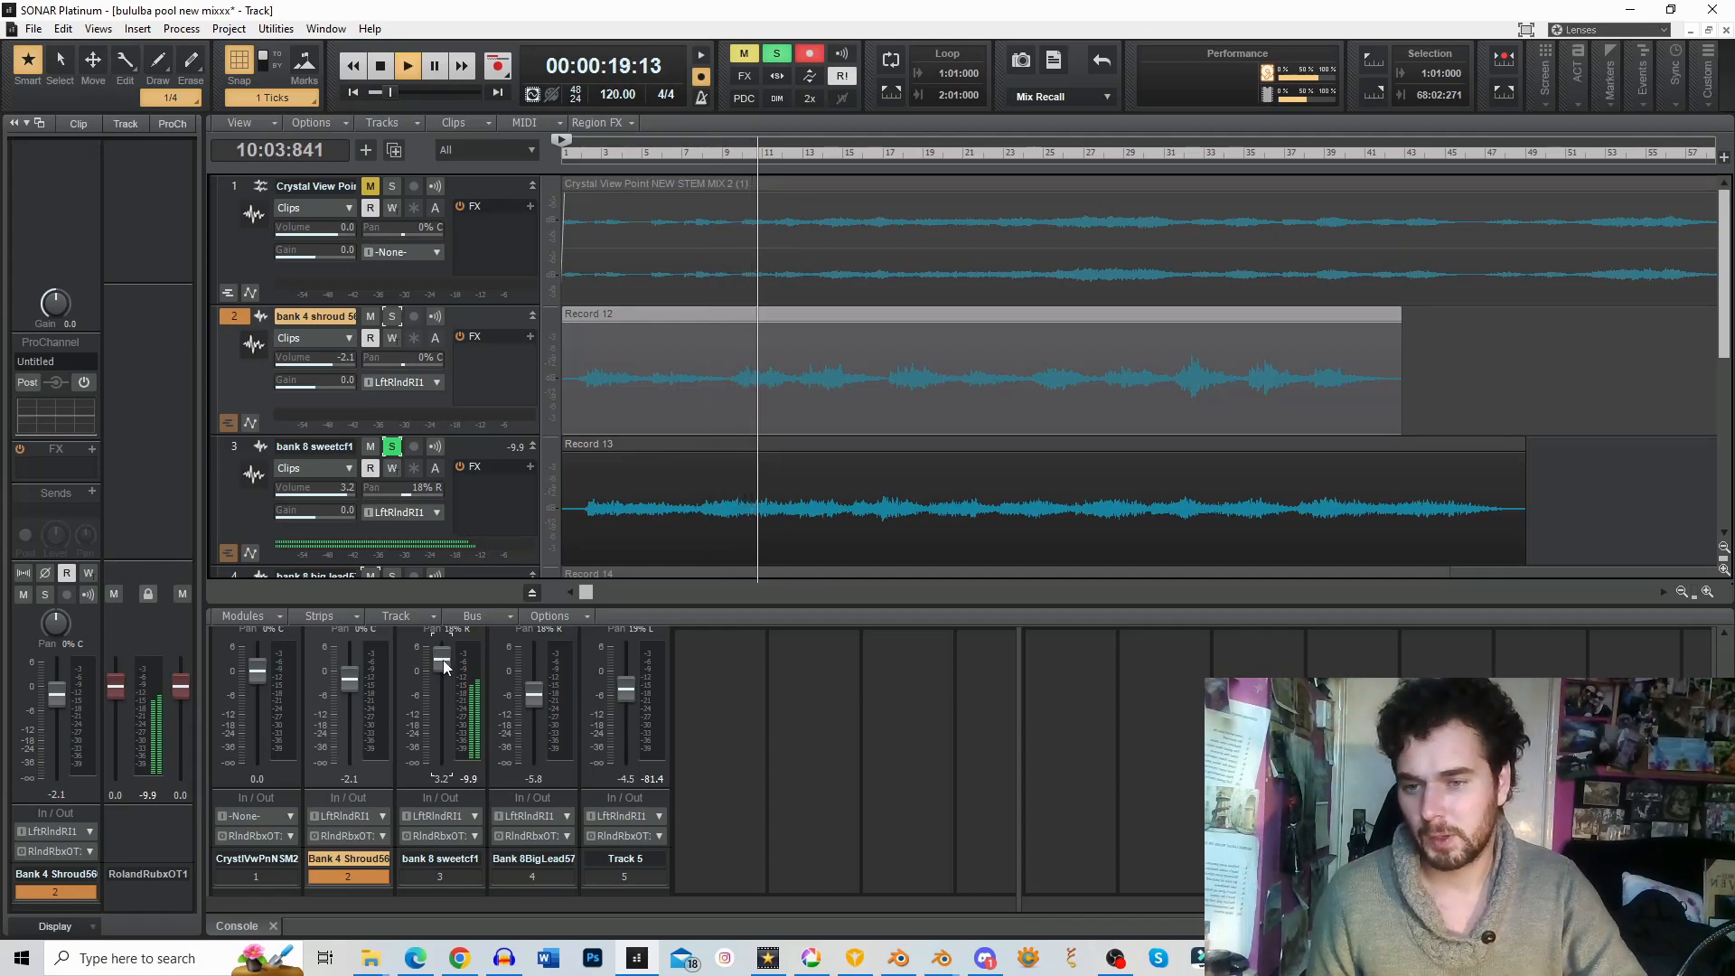
key(space)
drag(443, 663, 443, 695)
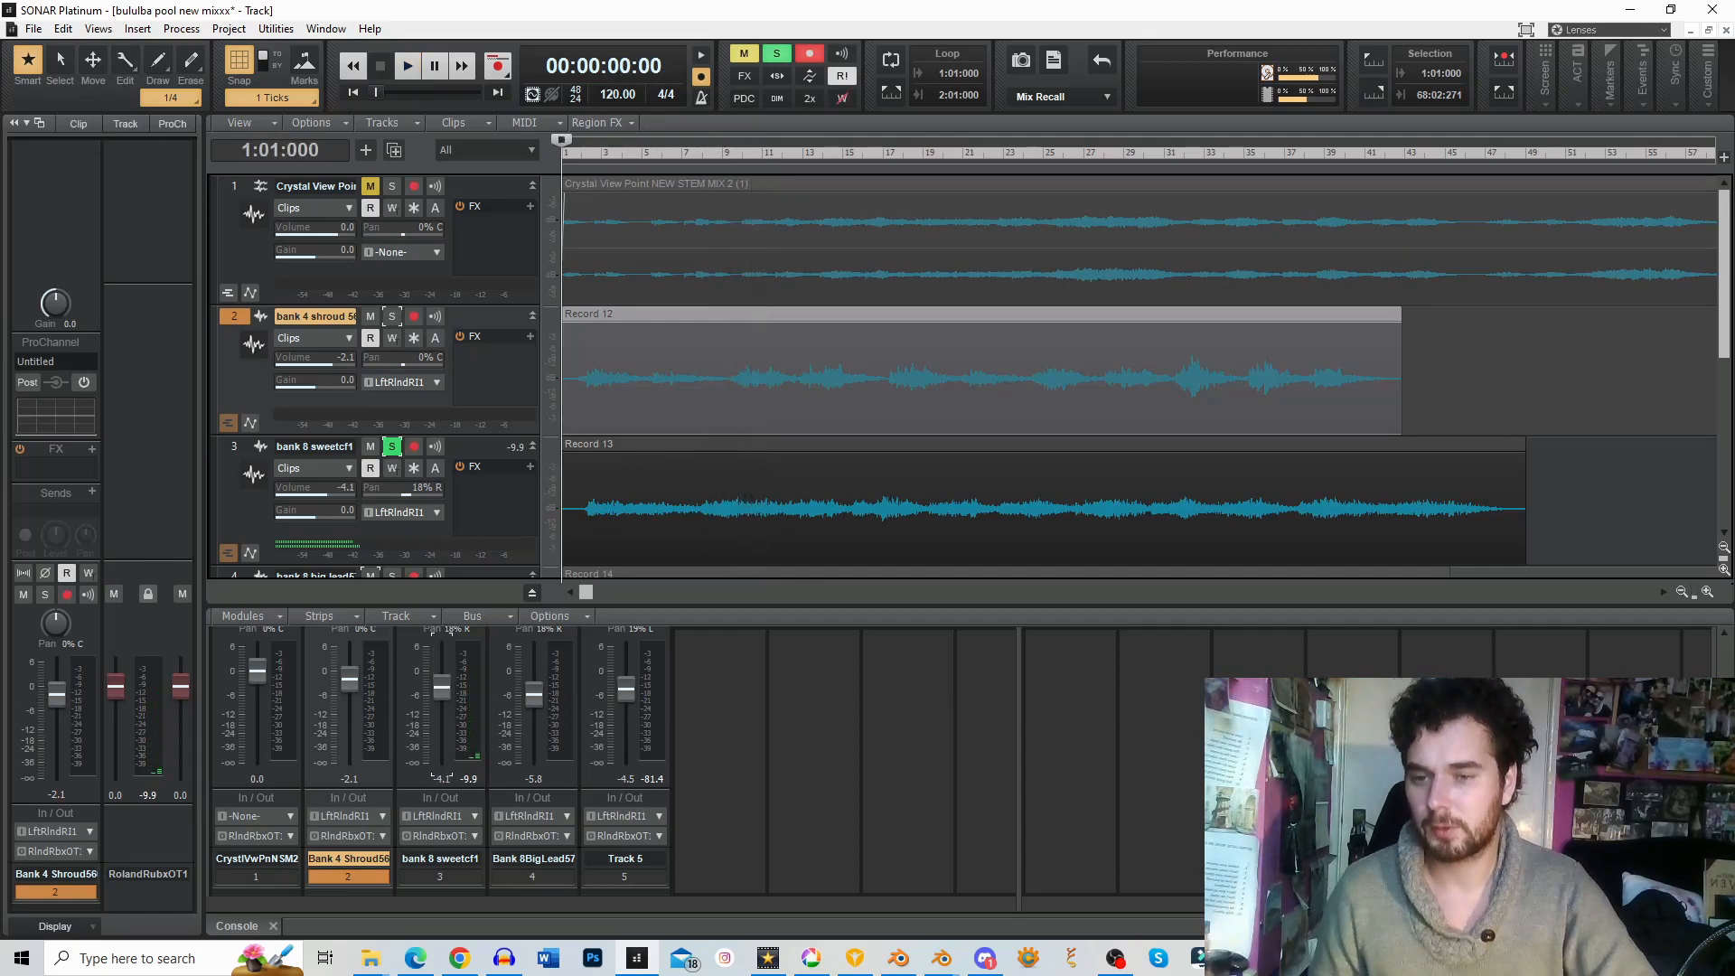
Step: Solo only the bank 8 big lead track 4 and play it from 1:03:327
click(391, 447)
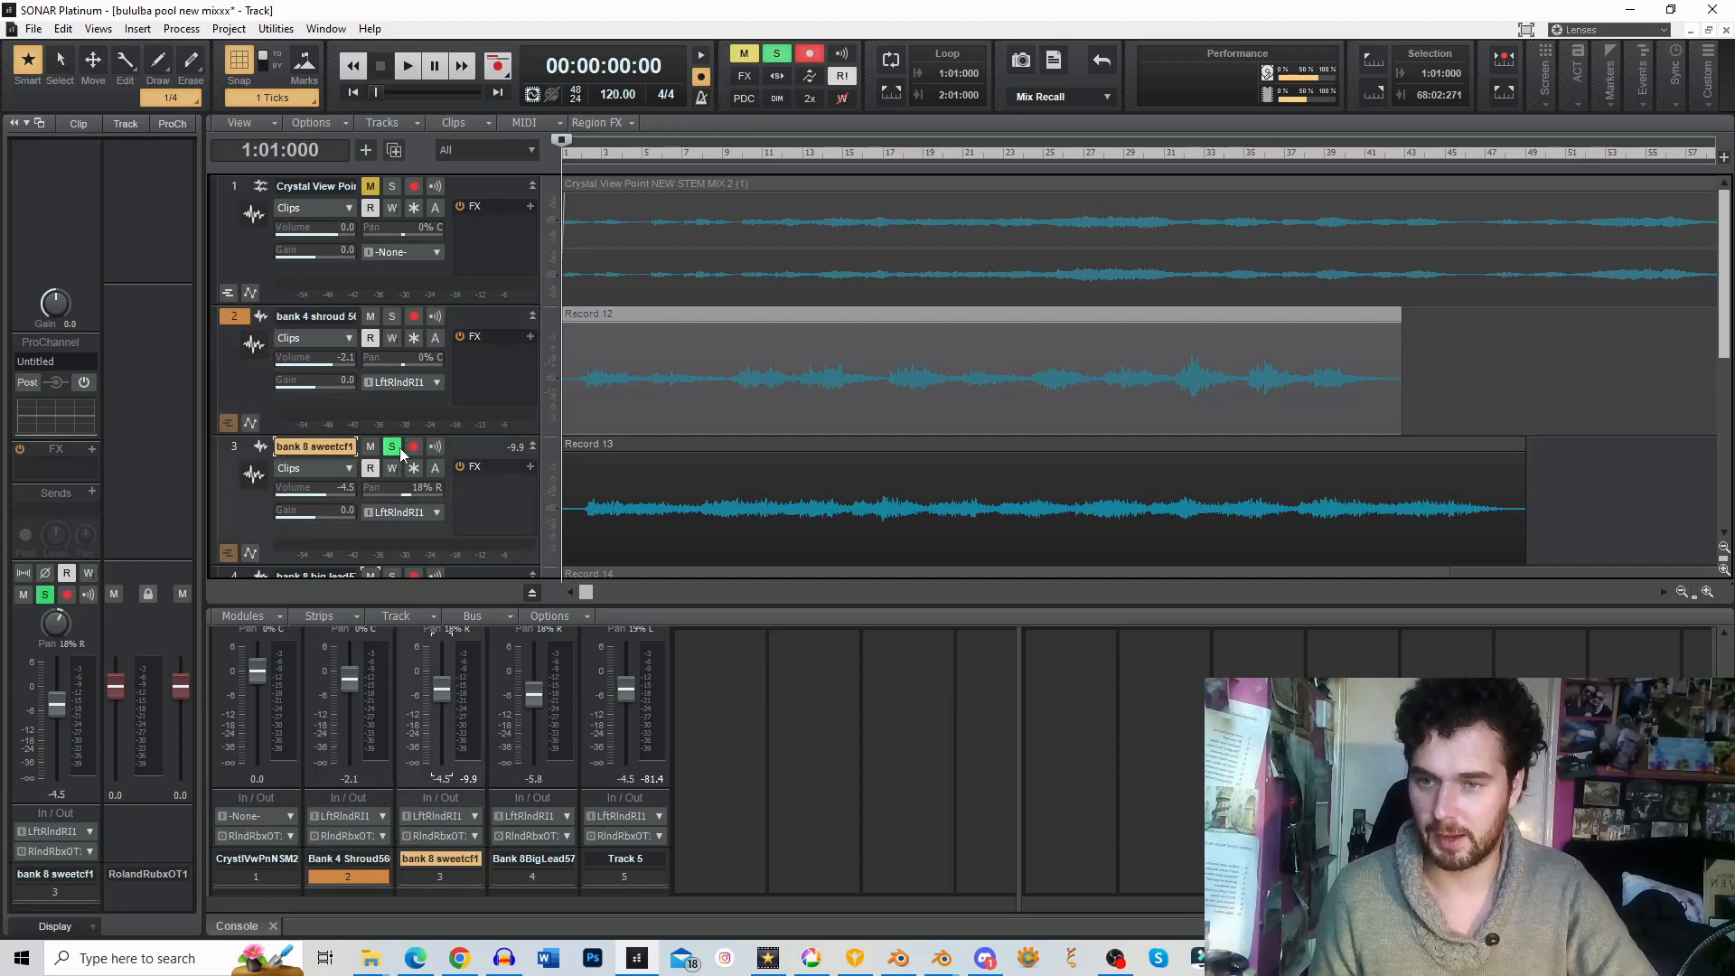
click(392, 316)
scroll(750, 417, down, 1)
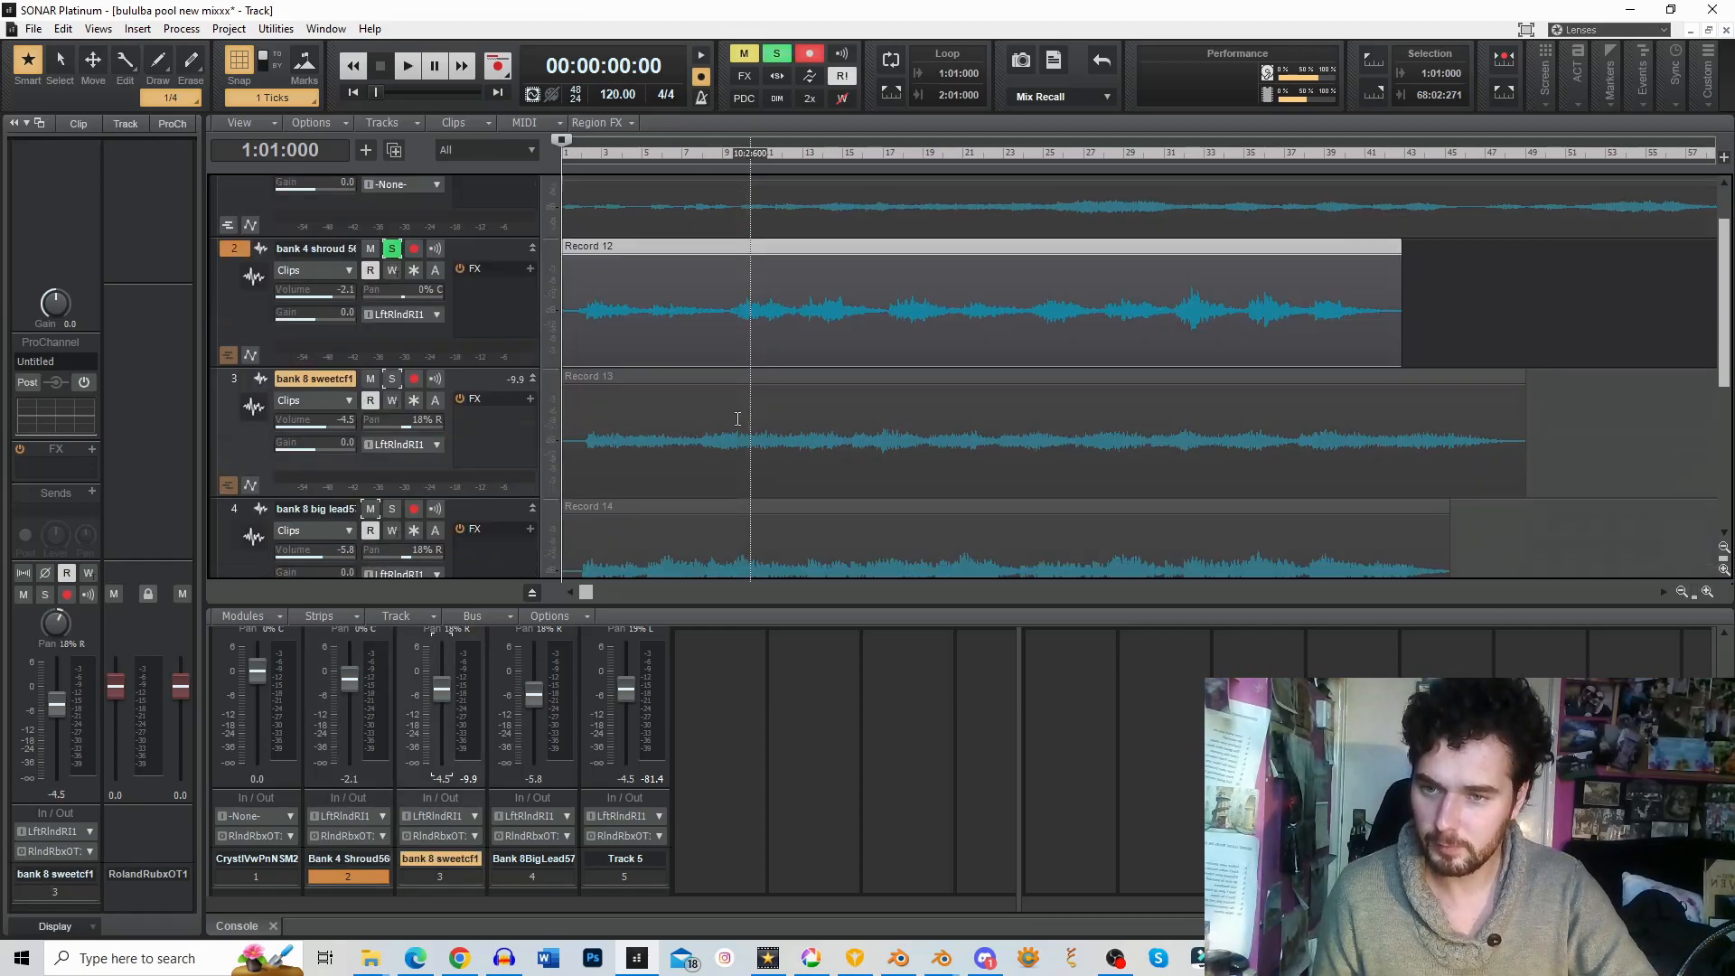
click(391, 508)
scroll(579, 361, down, 2)
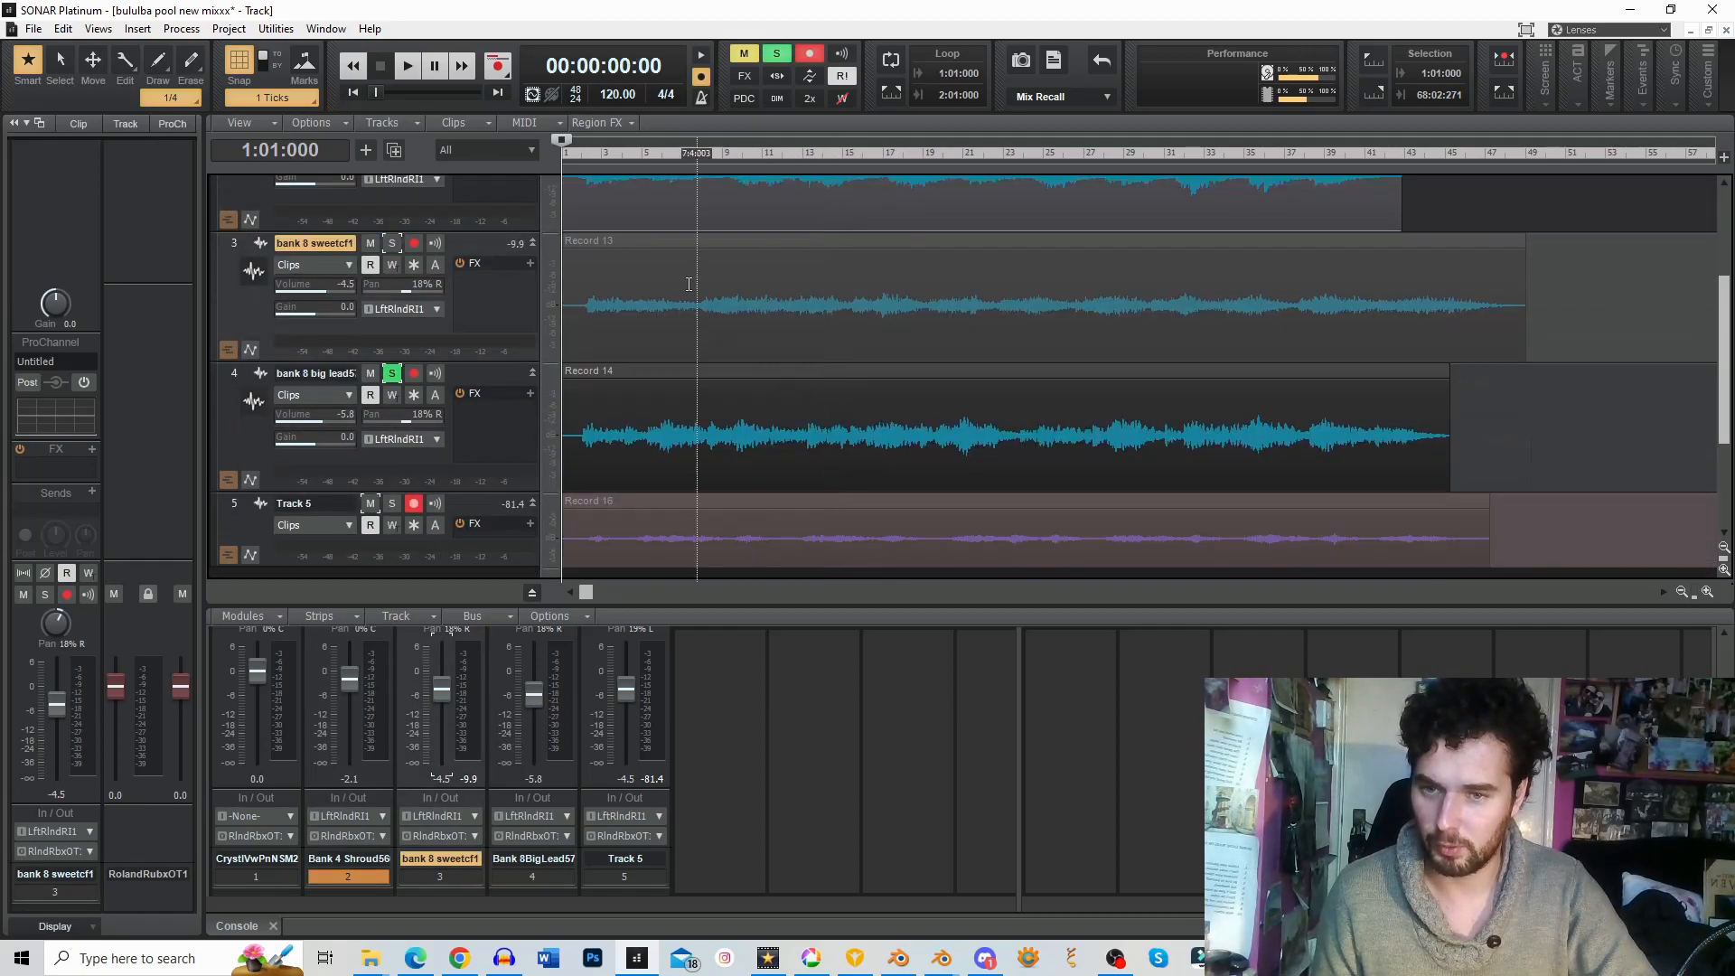
click(576, 158)
scroll(463, 257, up, 1)
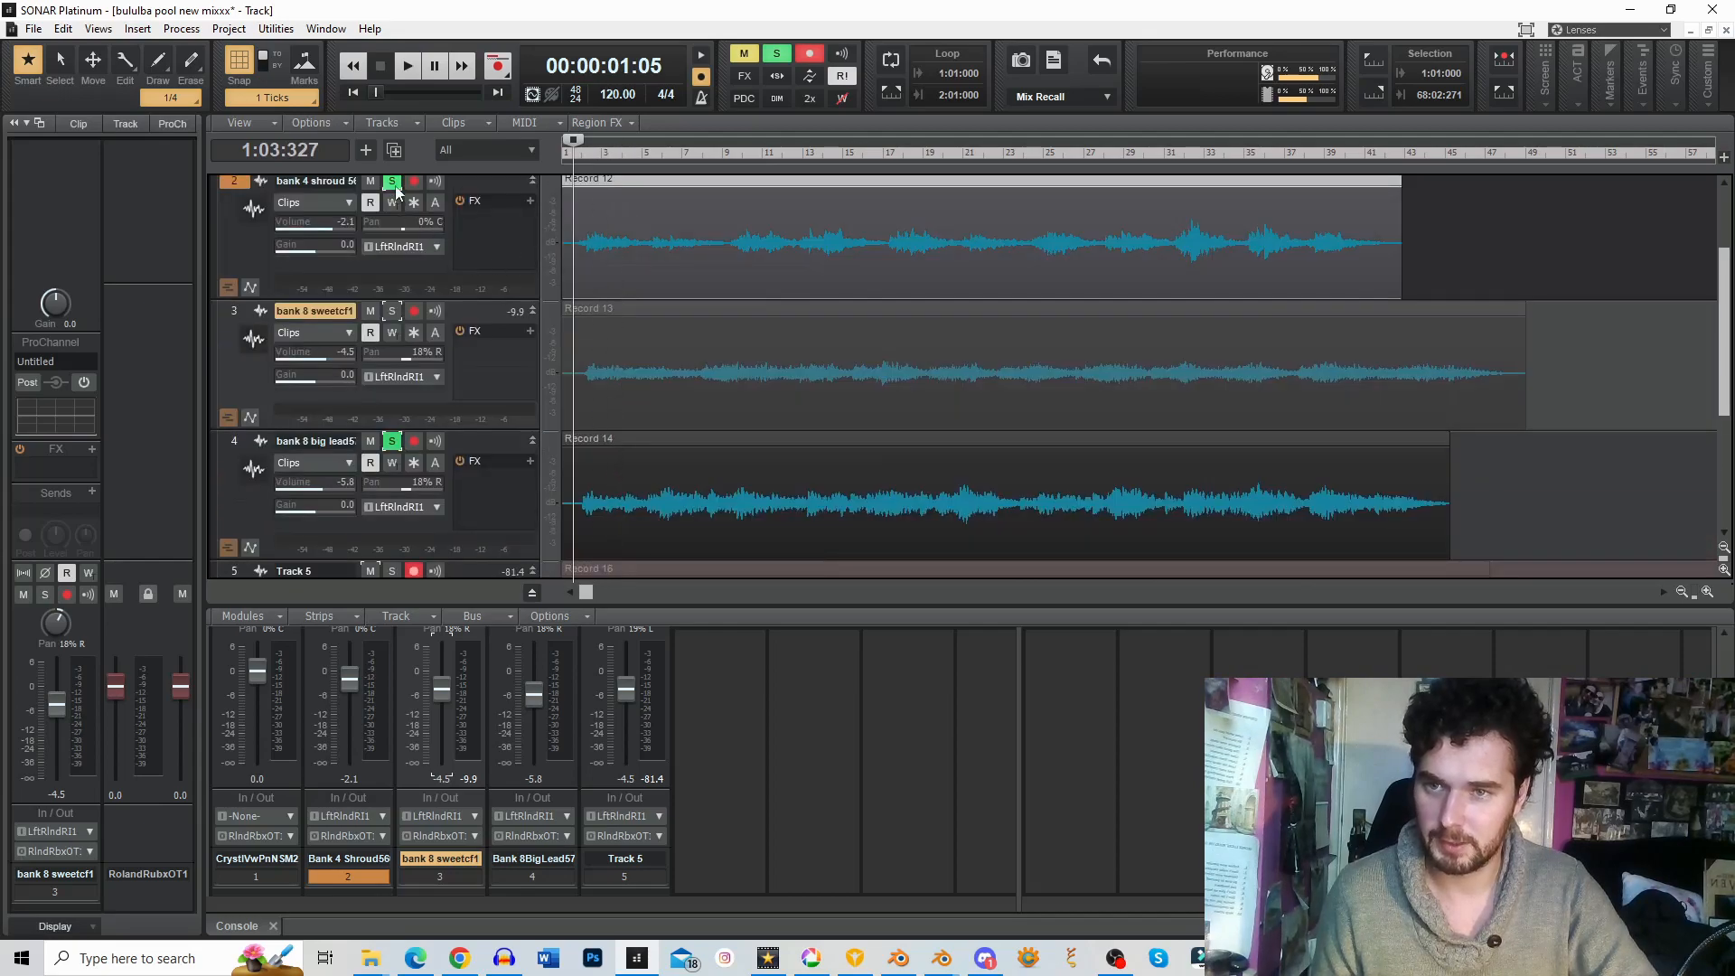
click(392, 182)
key(space)
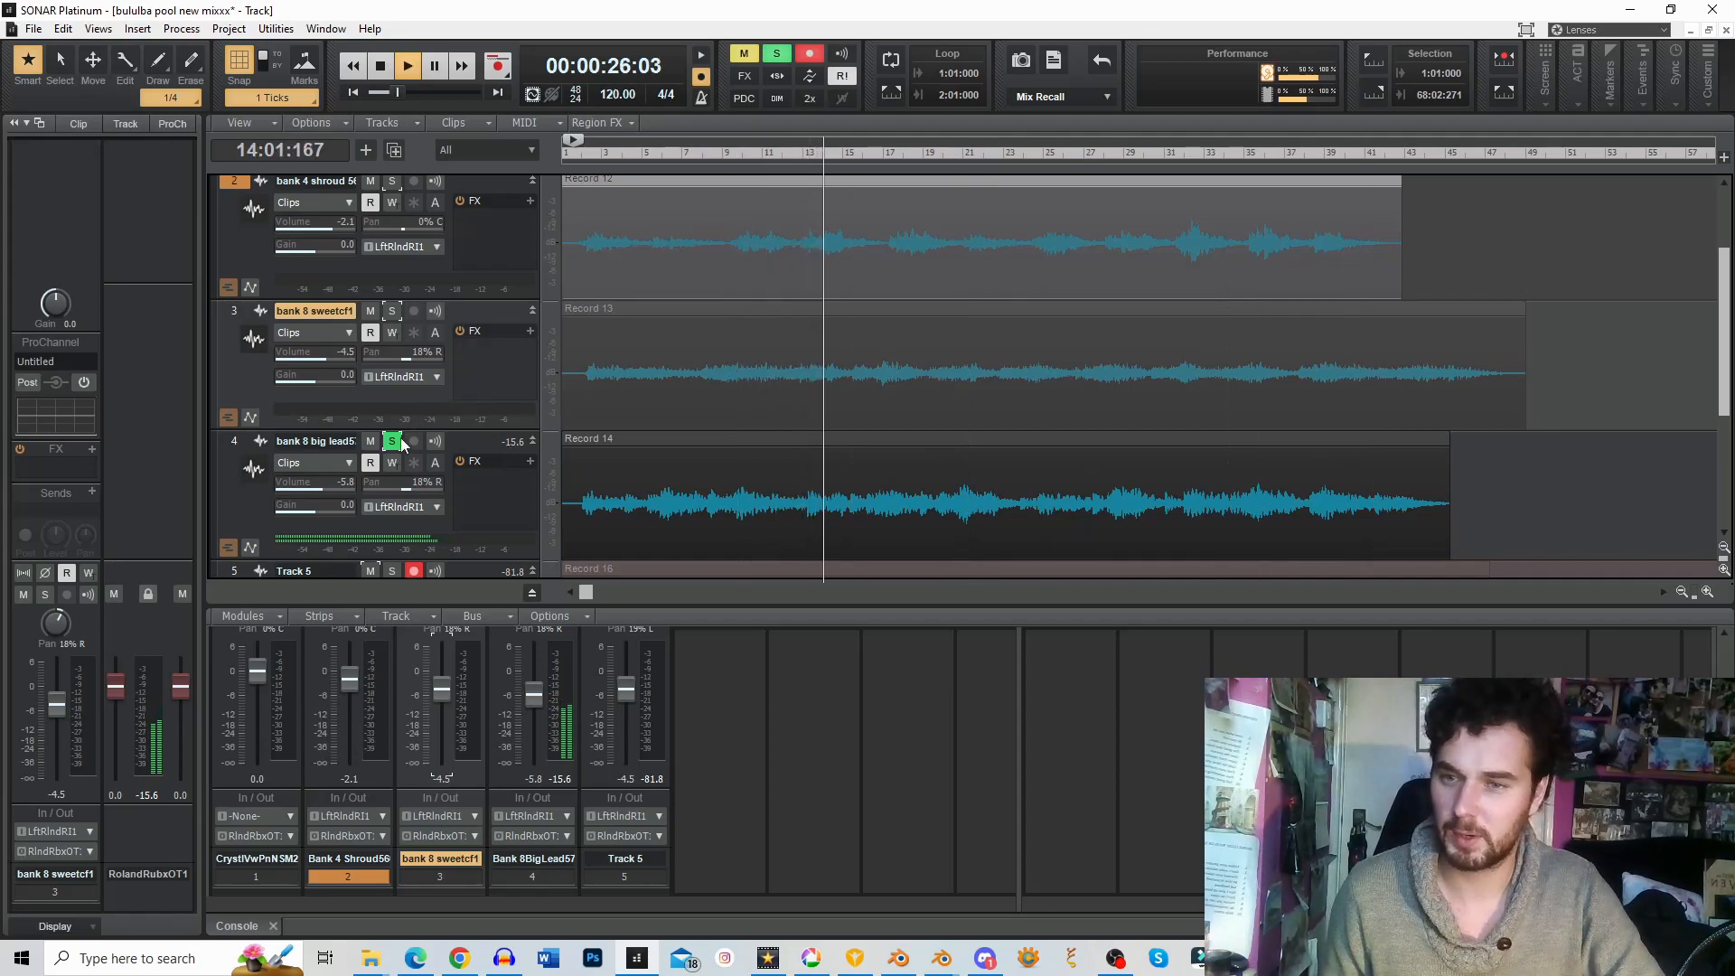
Step: Clear the name of the bank 4 shroud 566 track
click(323, 182)
double_click(332, 184)
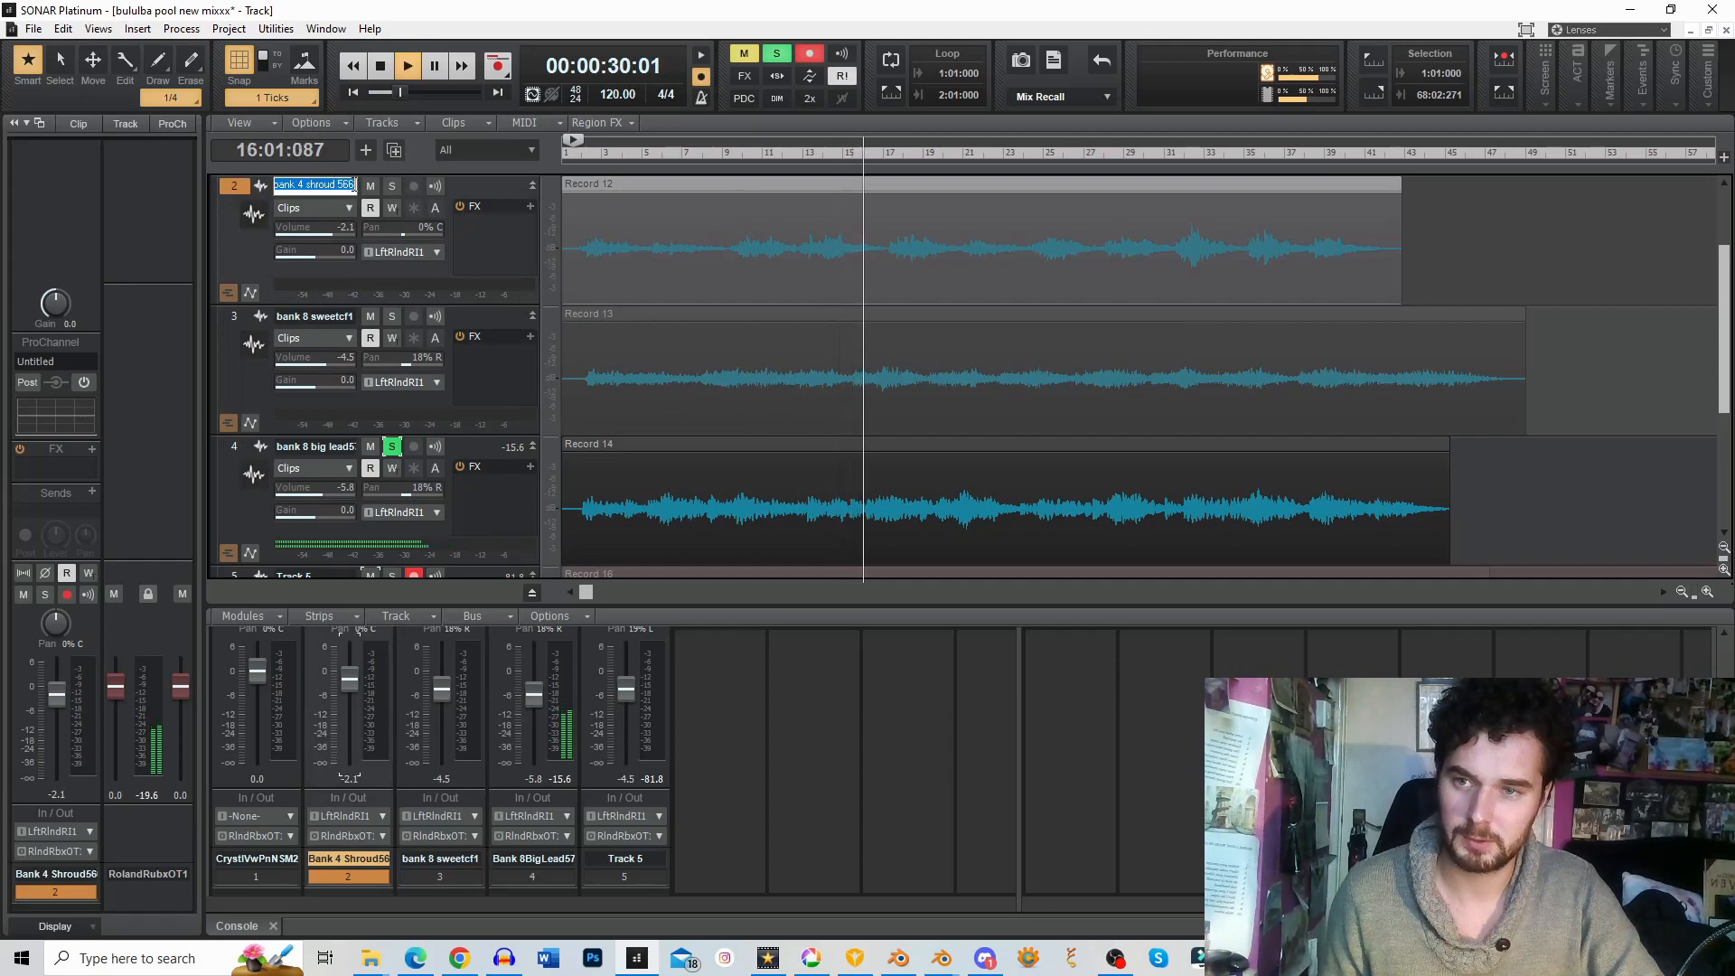
mouse_move(416, 495)
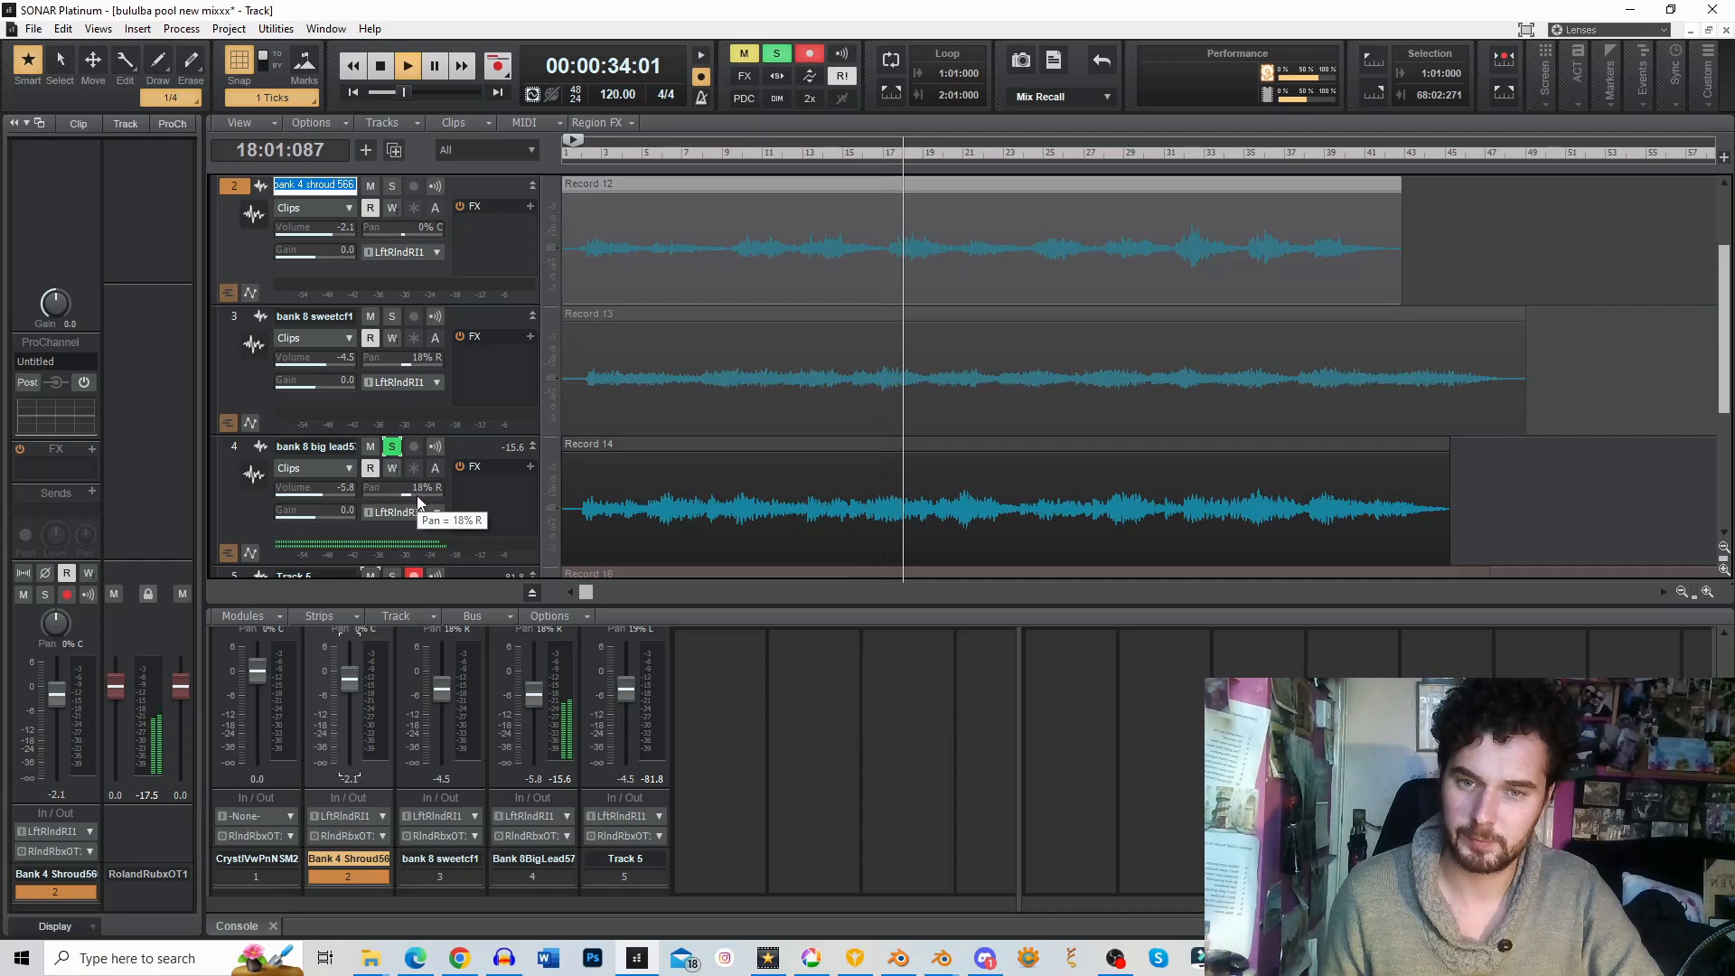
key(BackSpace)
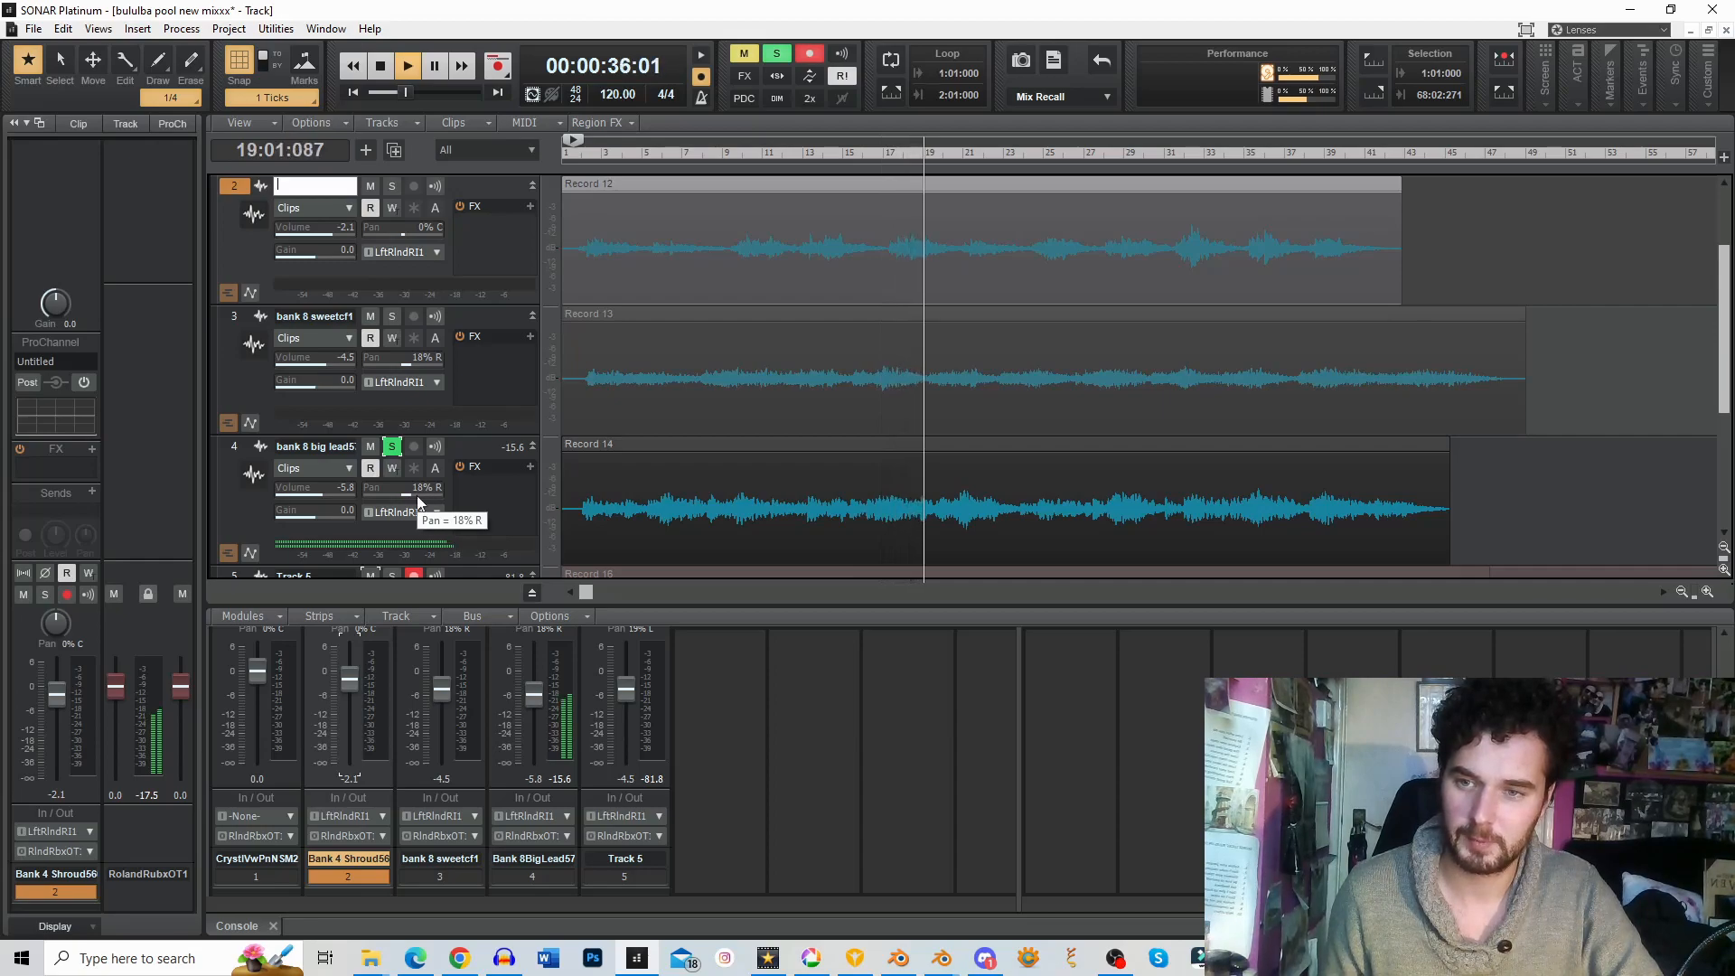
Step: Pause playback and move the playback position back to 1:03:845
click(435, 67)
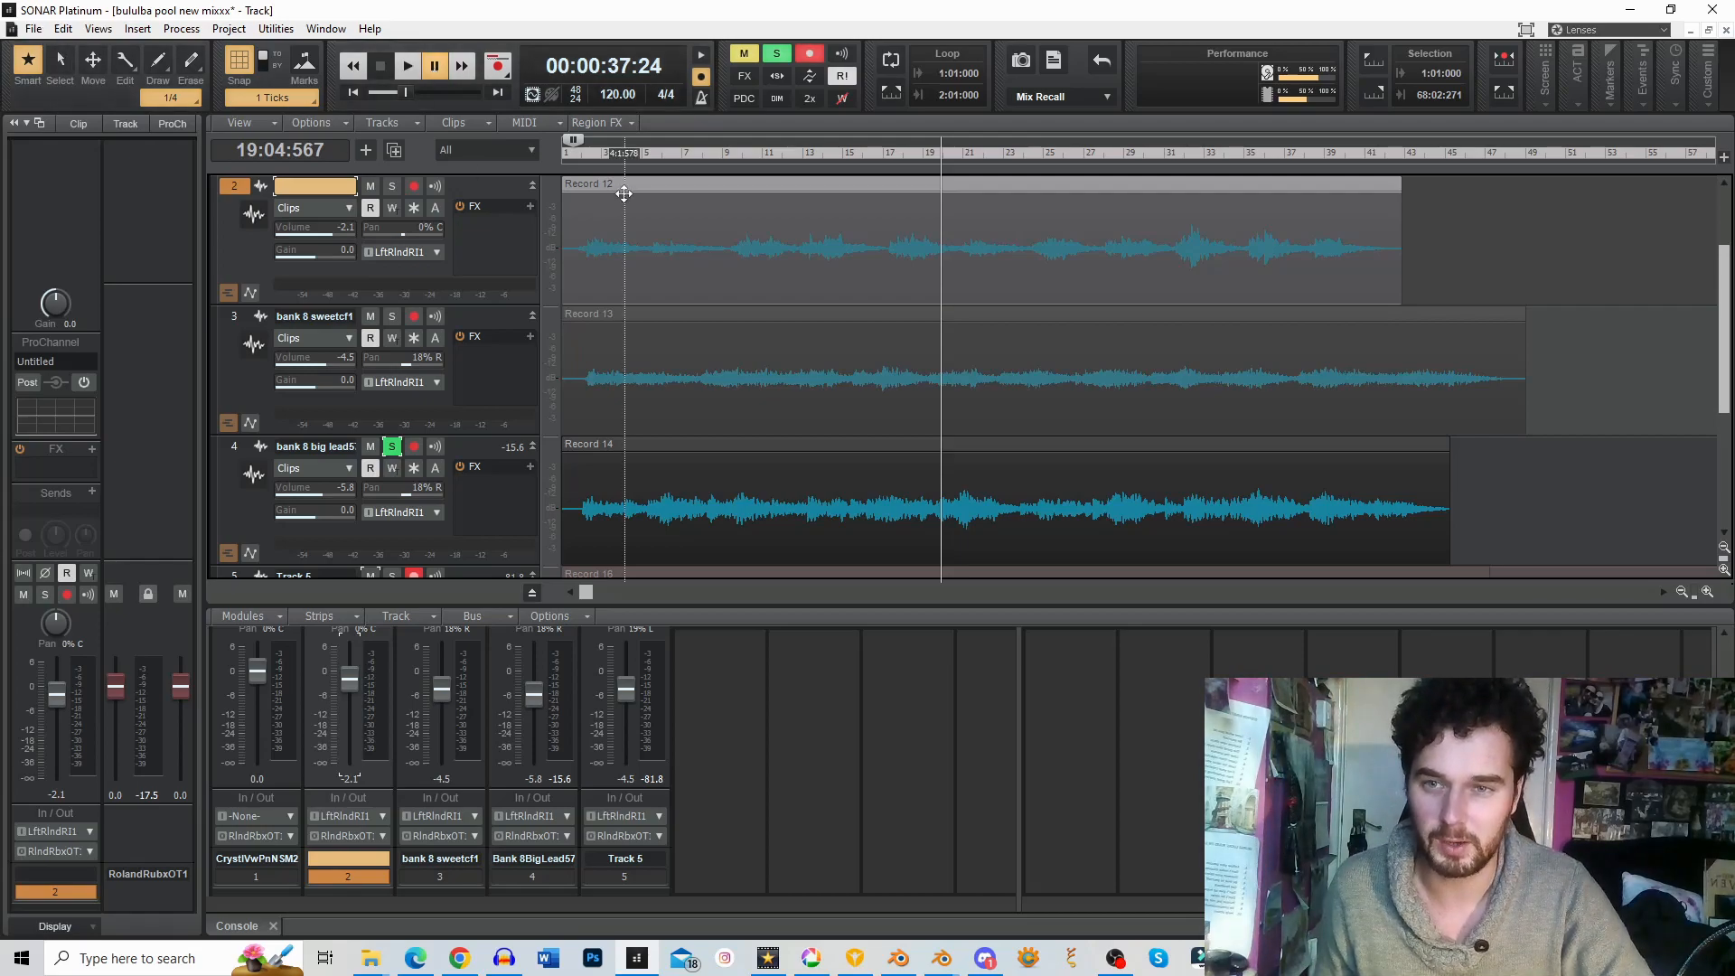
click(577, 162)
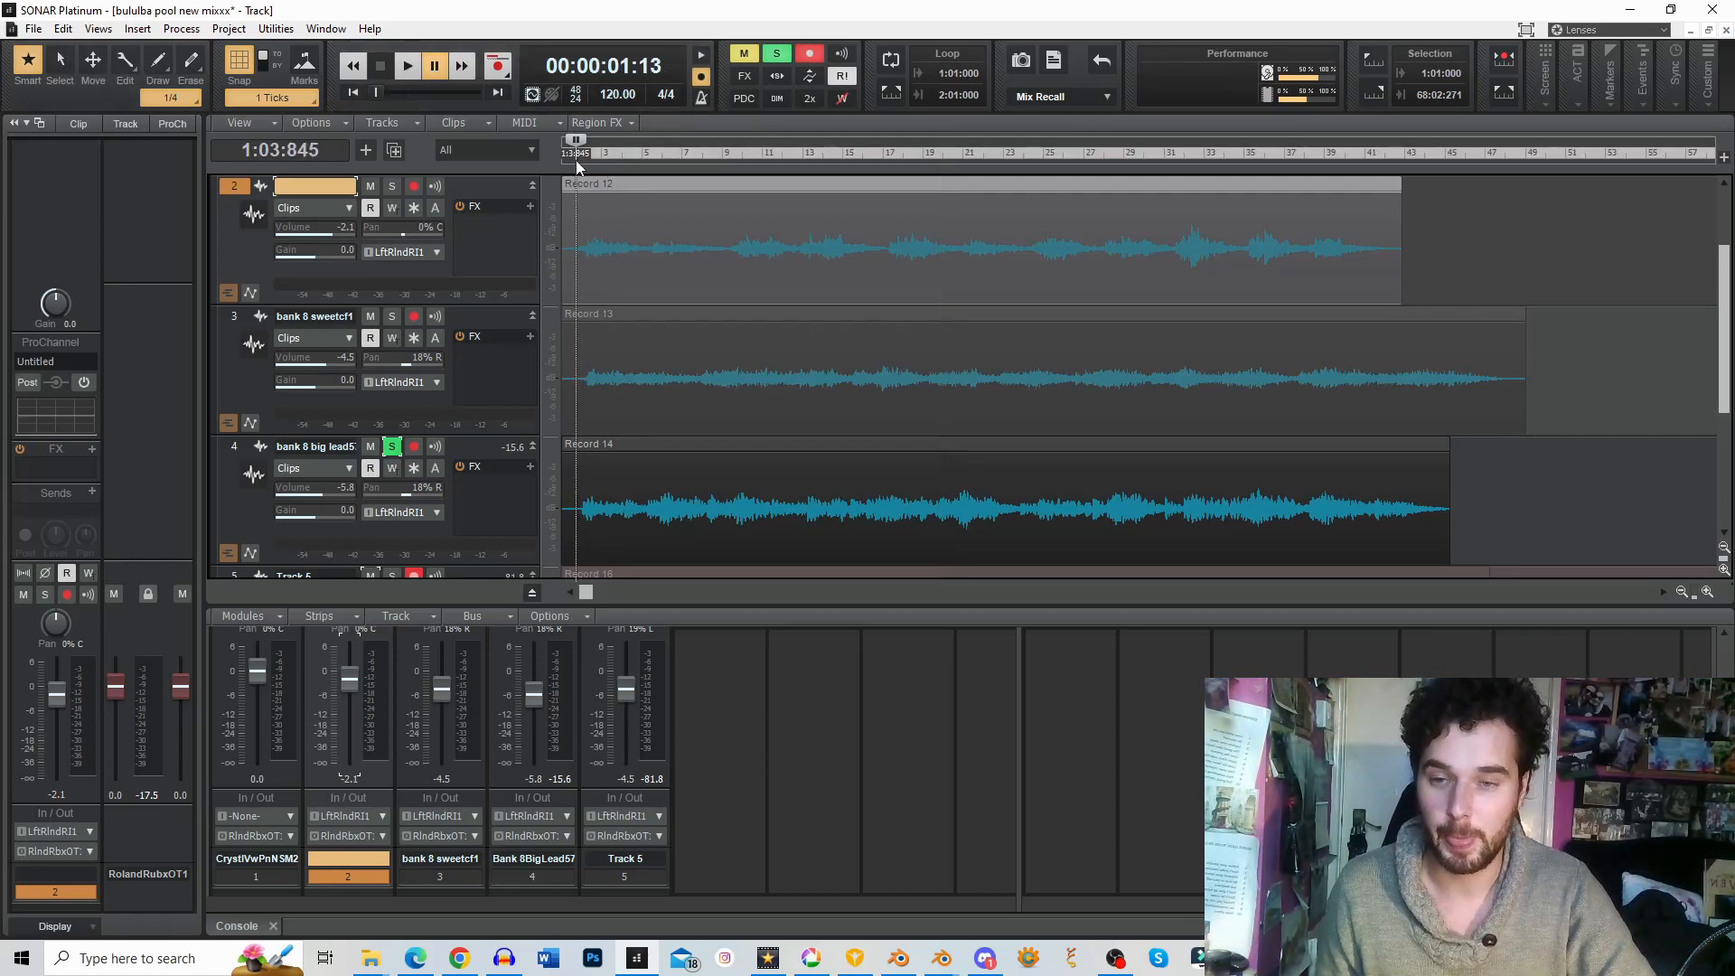